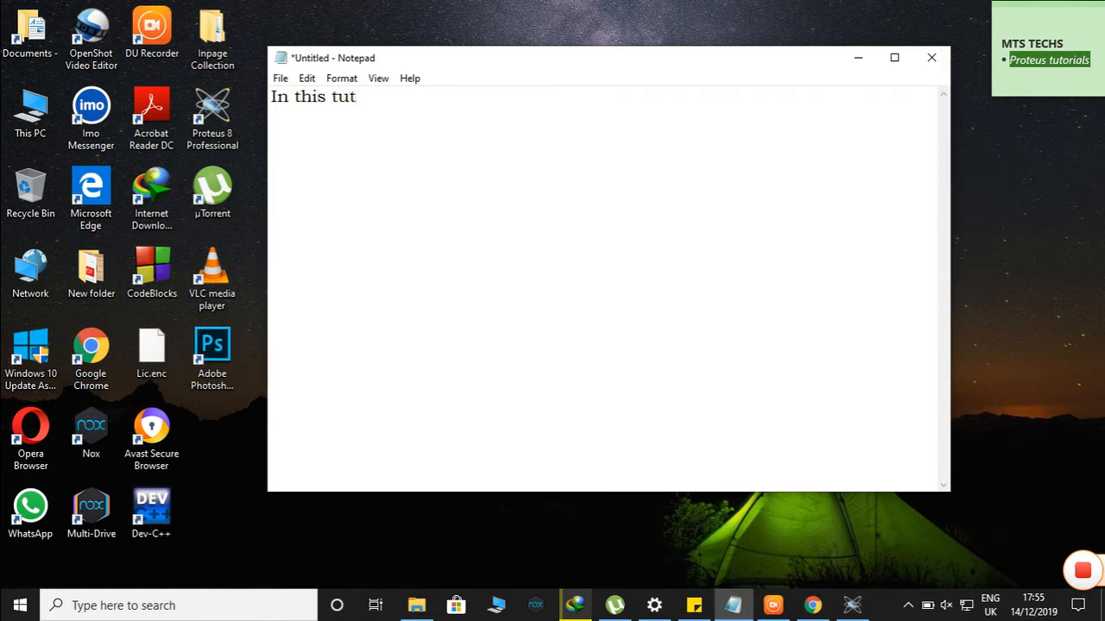
Complete the opening sentence so it reads "In this tutorial we will make a simple AC circuit"
{"action": "type", "text": "orial we wi"}
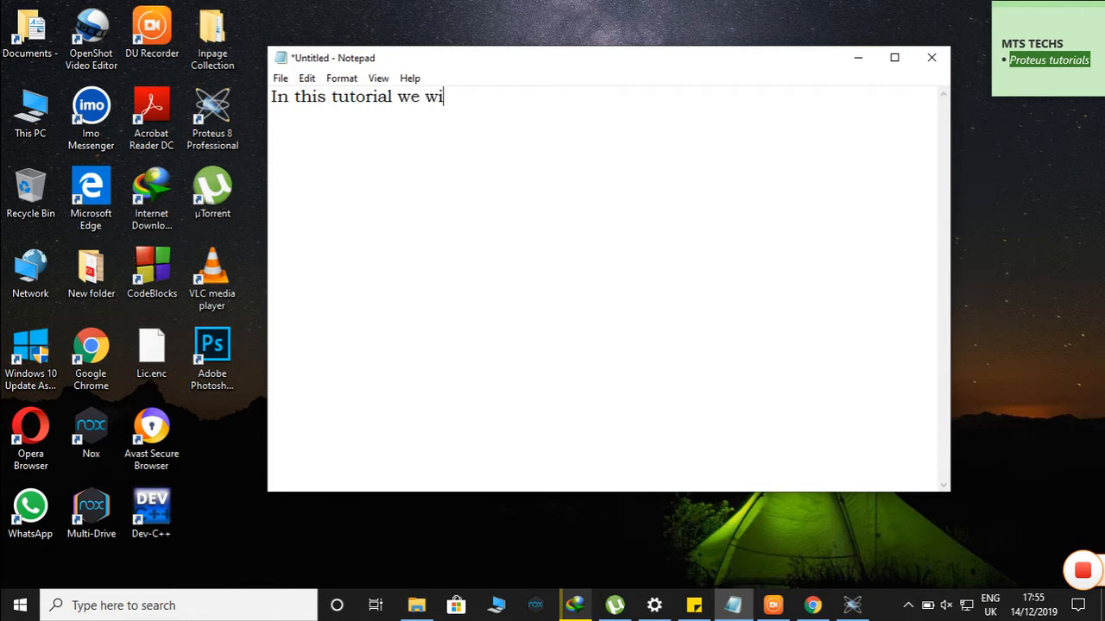
{"action": "type", "text": "ll amke"}
{"action": "key", "text": "BackSpace"}
{"action": "key", "text": "BackSpace"}
{"action": "key", "text": "BackSpace"}
{"action": "key", "text": "BackSpace"}
{"action": "key", "text": "BackSpace"}
{"action": "type", "text": "make a simp"}
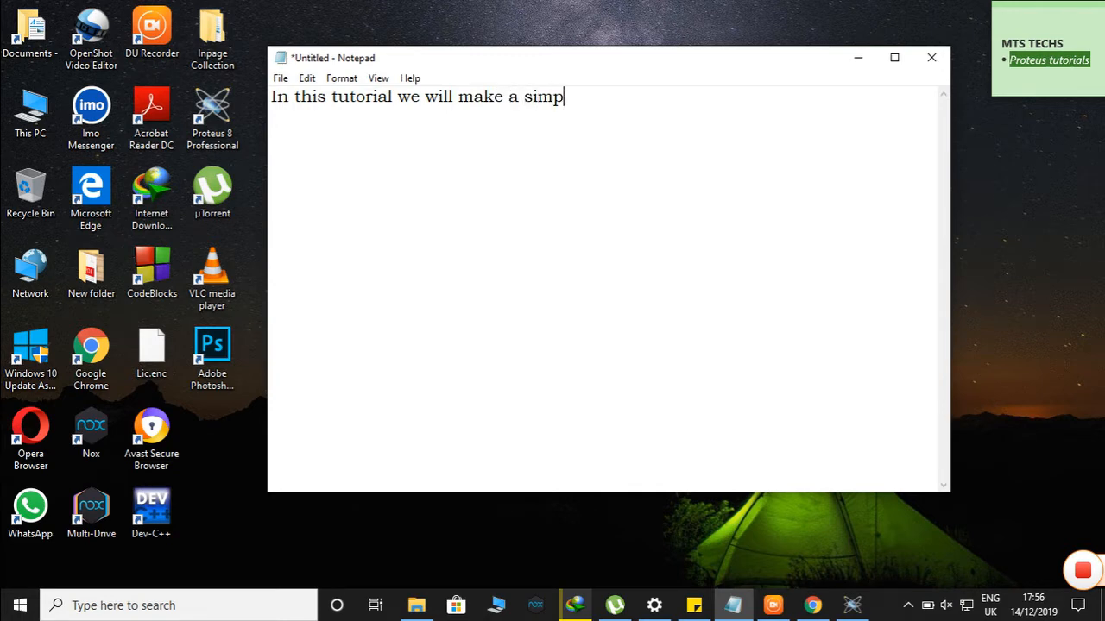
{"action": "type", "text": "le AC circuit"}
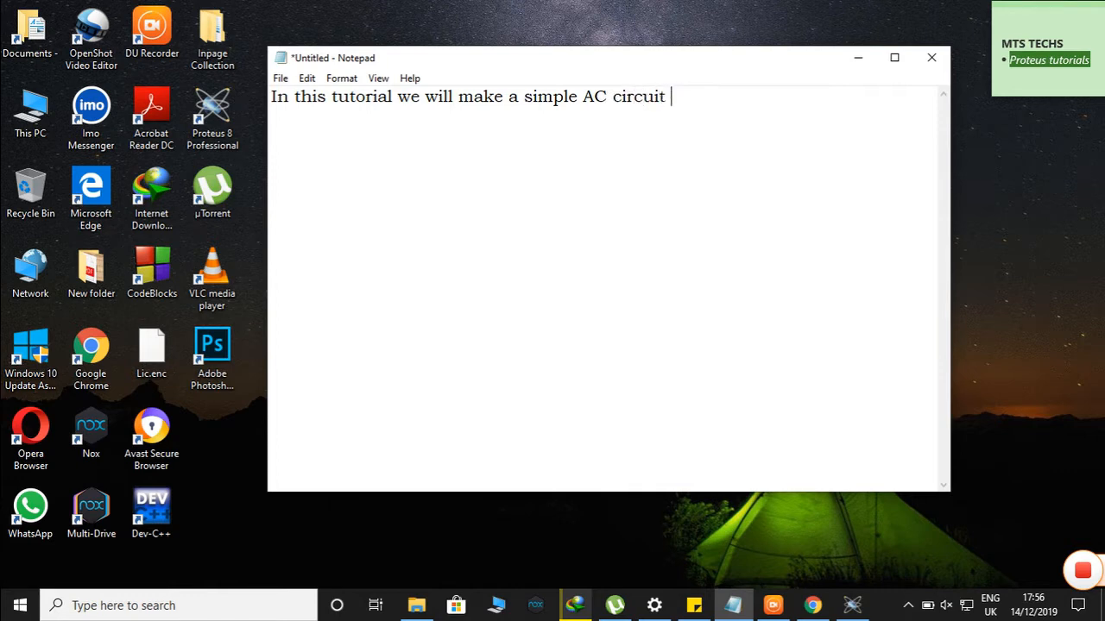
Add a second line reading "first of all you need a"
{"action": "key", "text": "Return"}
{"action": "type", "text": "first of all y"}
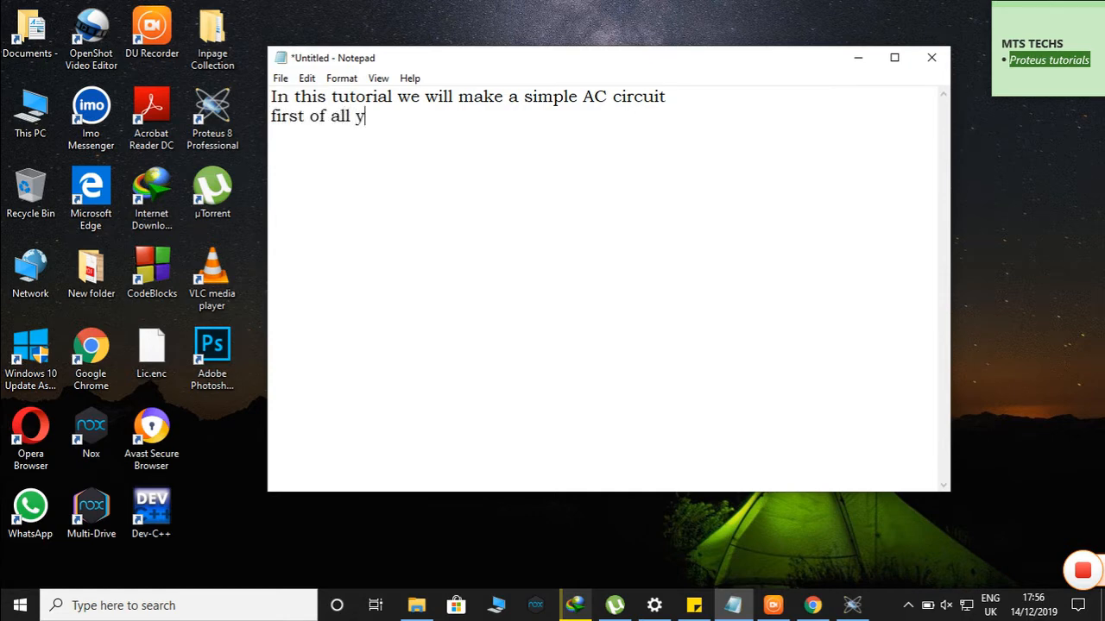
{"action": "type", "text": "ou needa"}
{"action": "key", "text": "BackSpace"}
{"action": "key", "text": "BackSpace"}
{"action": "type", "text": "a"}
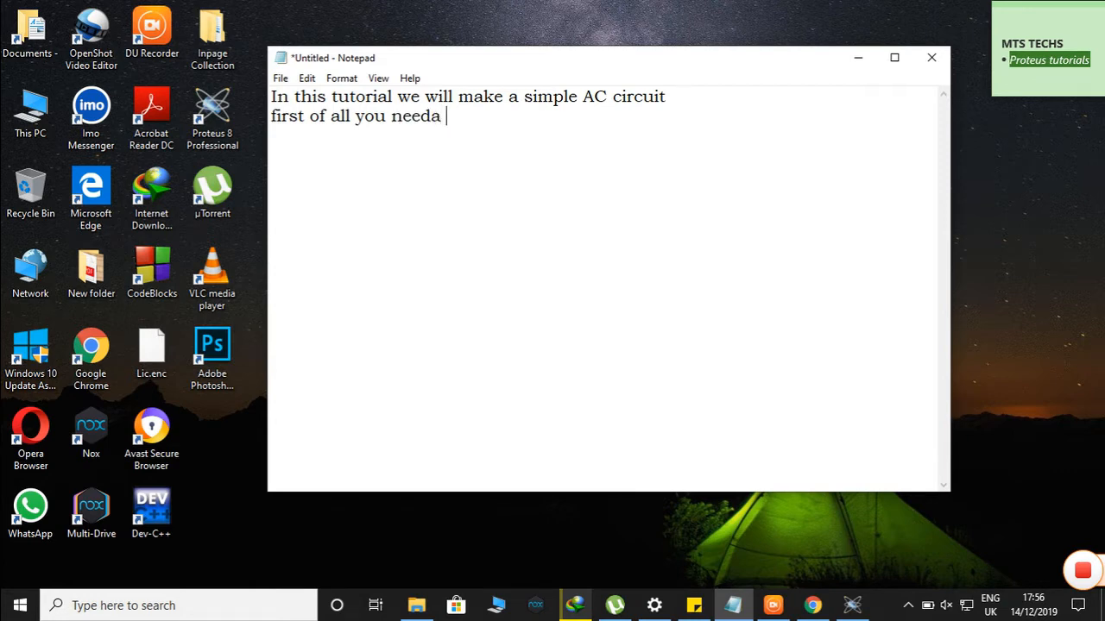
{"action": "key", "text": "BackSpace"}
{"action": "type", "text": "a"}
List the required parts on separate lines as "1. lamp", "2. voltage source" and "3. switch"
{"action": "key", "text": "Return"}
{"action": "type", "text": "1. lamp"}
{"action": "key", "text": "Return"}
{"action": "type", "text": "2. "}
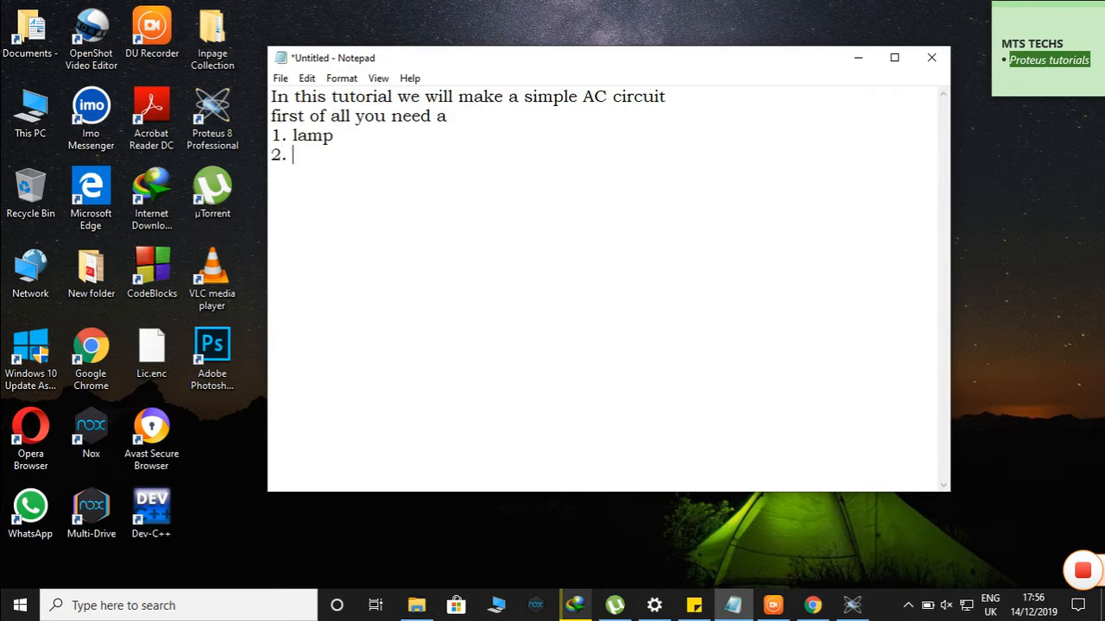
{"action": "type", "text": "v"}
{"action": "type", "text": "sg"}
{"action": "key", "text": "BackSpace"}
{"action": "key", "text": "BackSpace"}
{"action": "type", "text": "oltage source"}
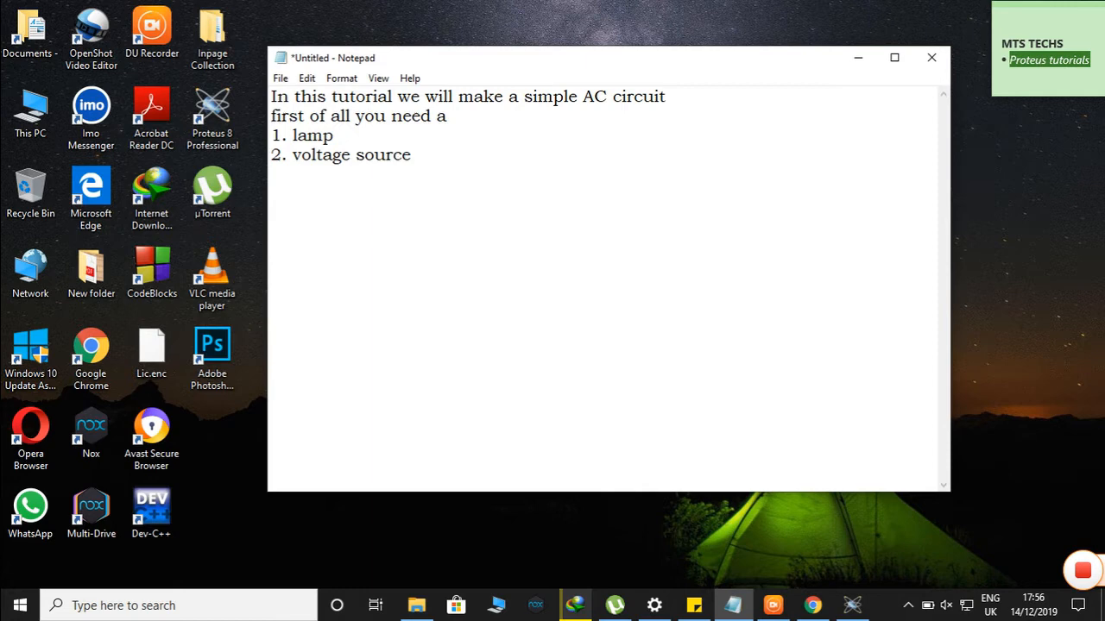
{"action": "key", "text": "Return"}
{"action": "type", "text": "2"}
{"action": "key", "text": "BackSpace"}
{"action": "type", "text": "3. switch"}
{"action": "key", "text": "Return"}
Switch to Proteus, search the device library for "vsine" and add the VSINE sine wave AC voltage source to the device list
{"action": "left_click", "coordinate": [852, 605]}
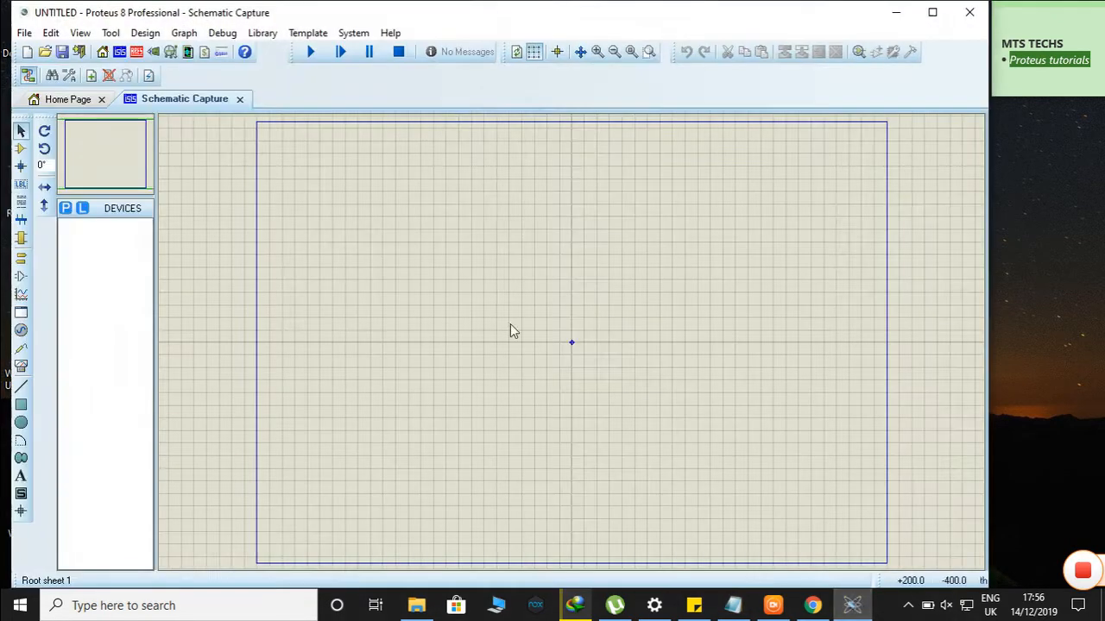
{"action": "left_click", "coordinate": [67, 209]}
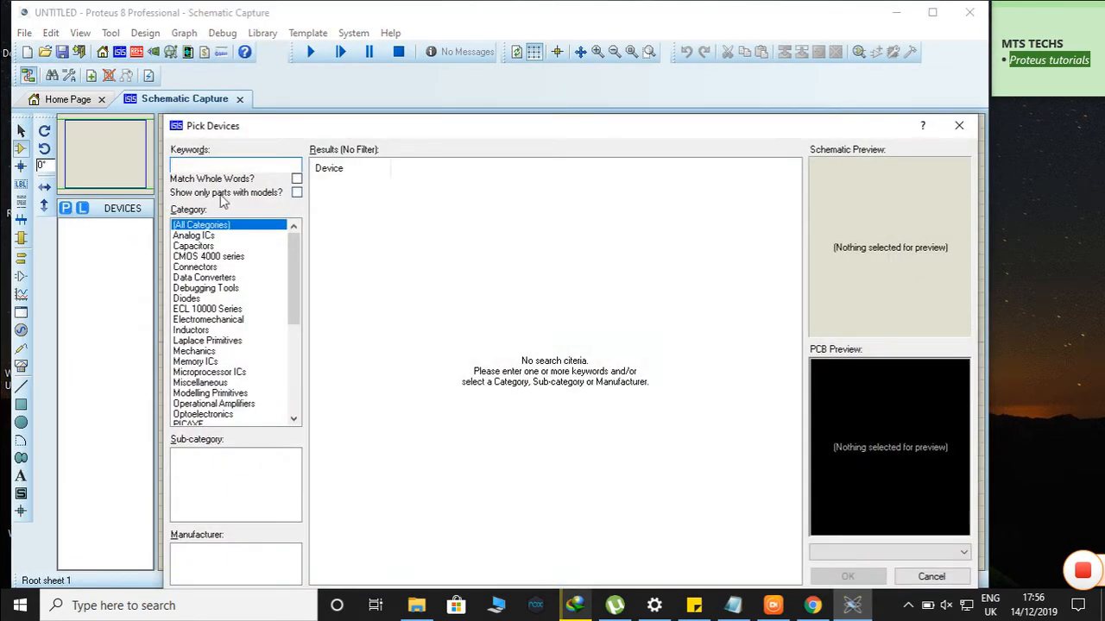
{"action": "type", "text": "vsine"}
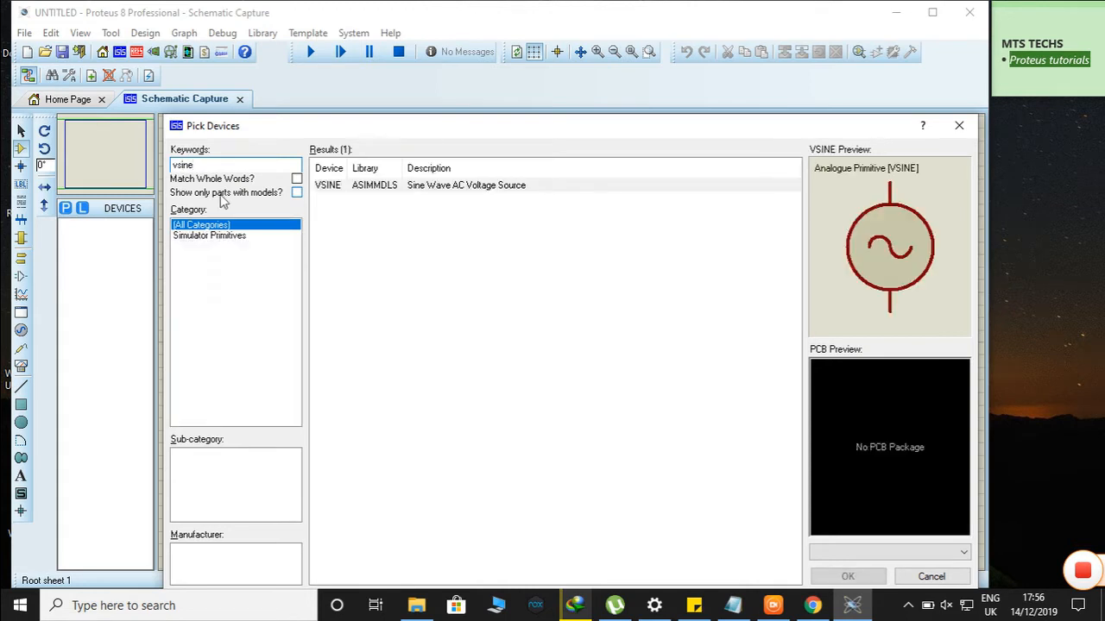
{"action": "key", "text": "Return"}
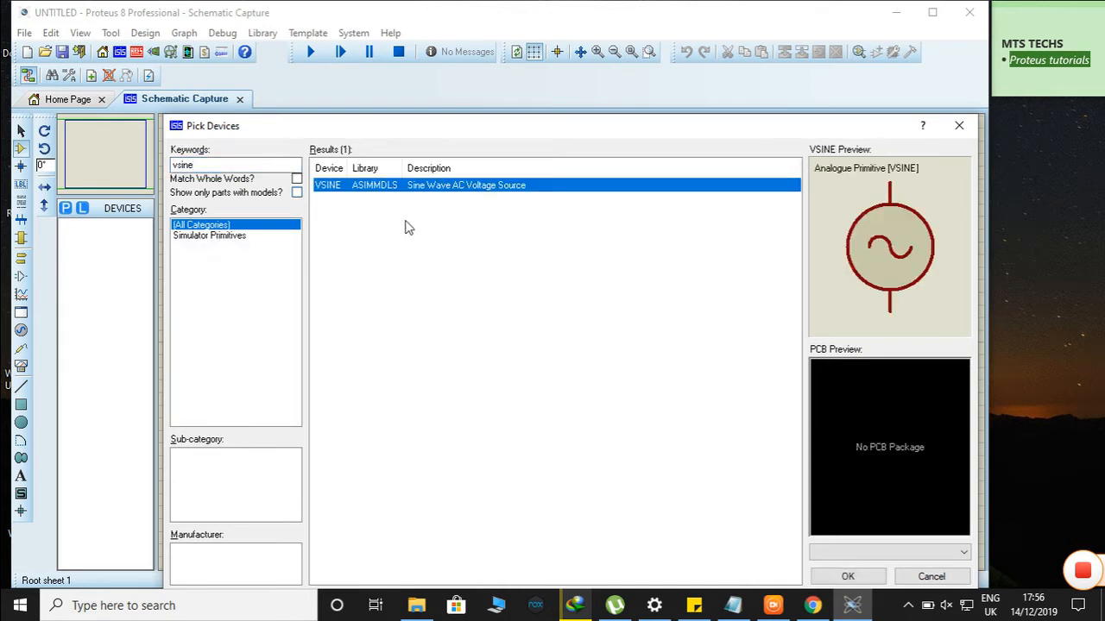
{"action": "double_click", "coordinate": [397, 188]}
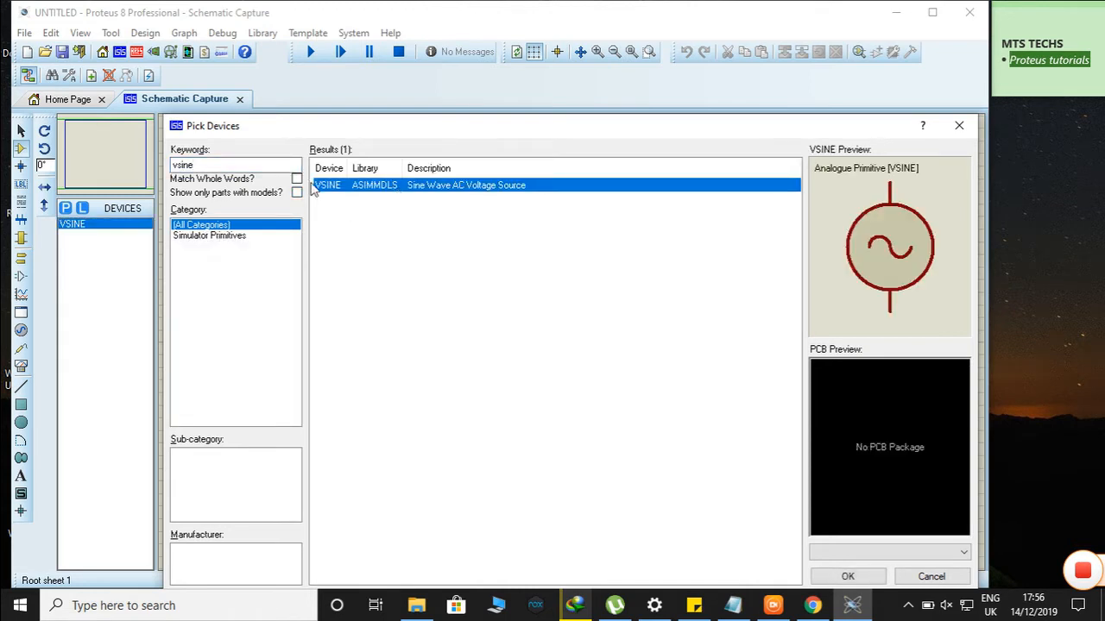
Search for "lamp" and "switch" and add the animated LAMP and the SWITCH to the device list, closing the device picker
{"action": "left_click", "coordinate": [242, 168]}
{"action": "double_click", "coordinate": [243, 167]}
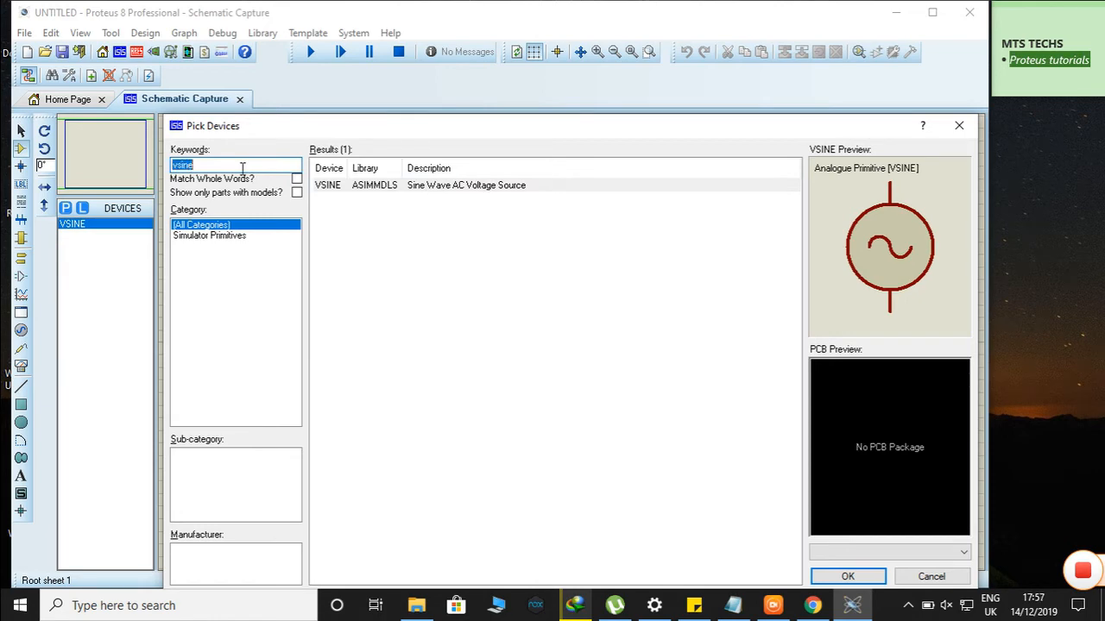
{"action": "type", "text": "lamp"}
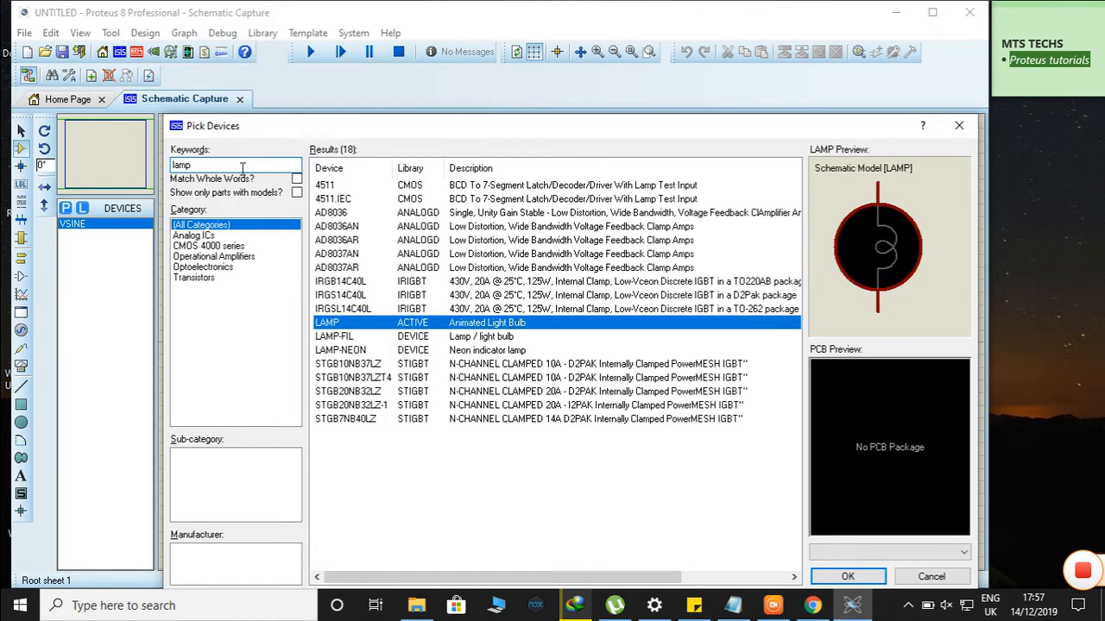
{"action": "double_click", "coordinate": [482, 328]}
{"action": "double_click", "coordinate": [246, 164]}
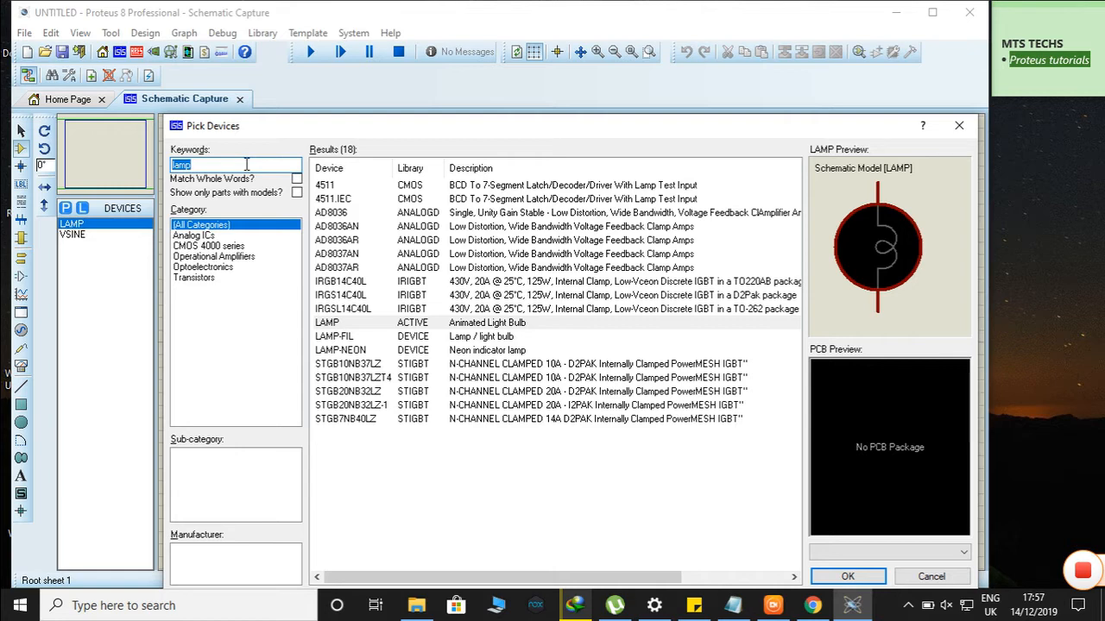
{"action": "type", "text": "switch"}
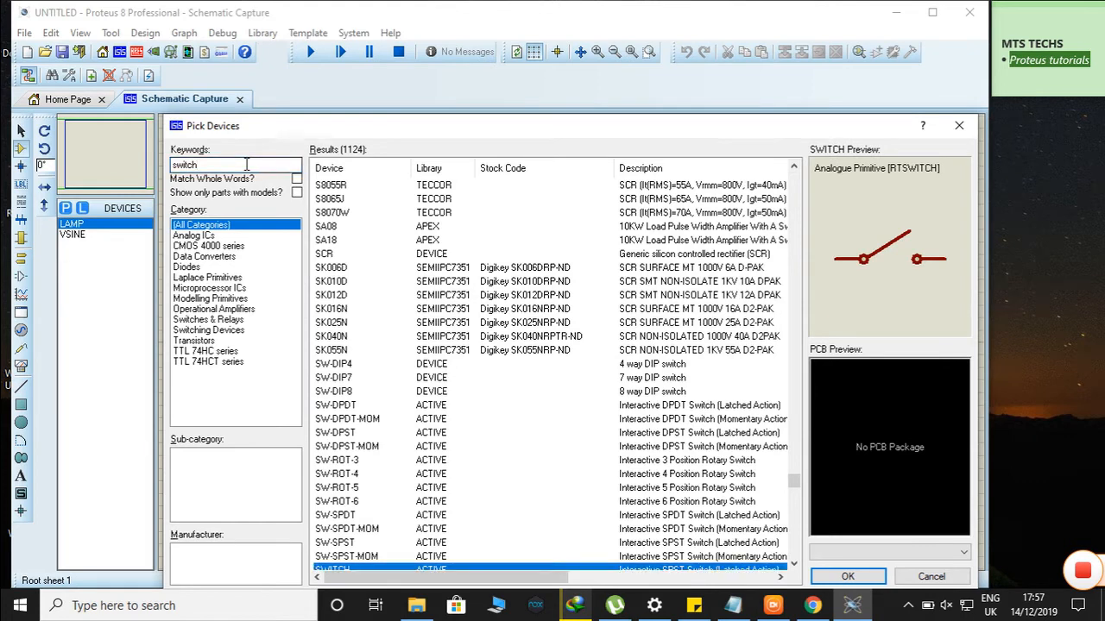
{"action": "key", "text": "Return"}
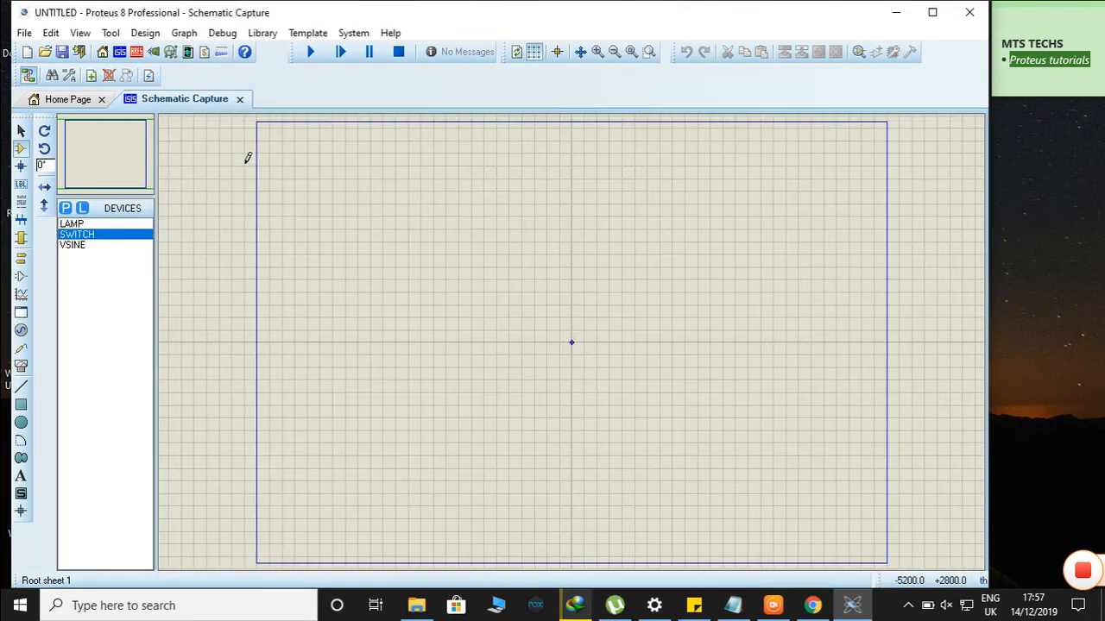
Place the VSINE source in the left part of the schematic sheet, slightly above the sheet's centre
{"action": "left_click", "coordinate": [72, 247]}
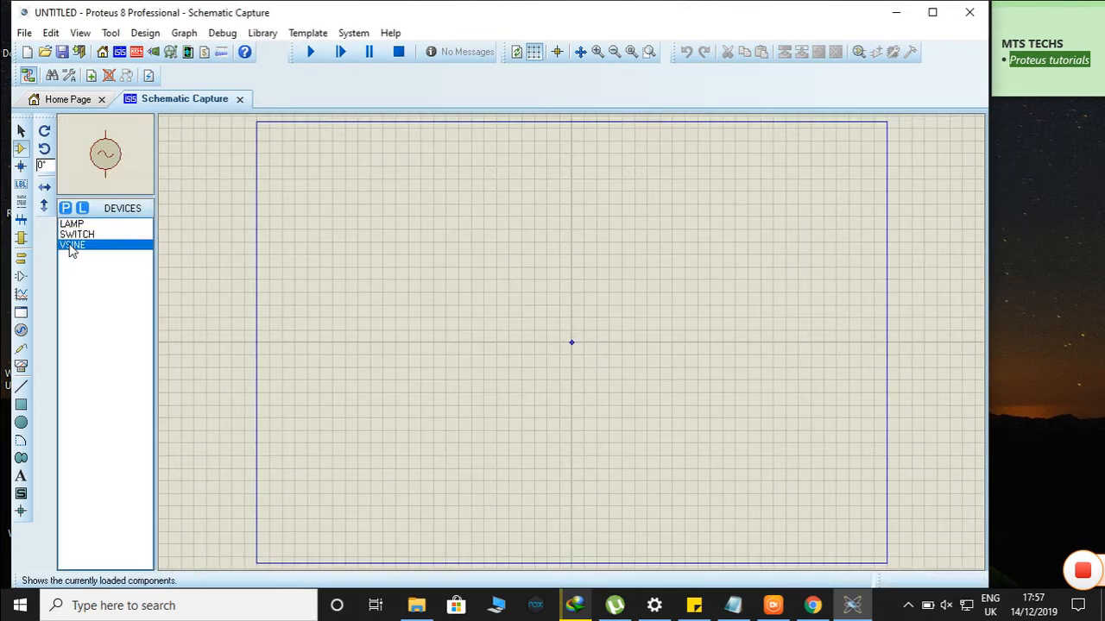
{"action": "left_click", "coordinate": [377, 337]}
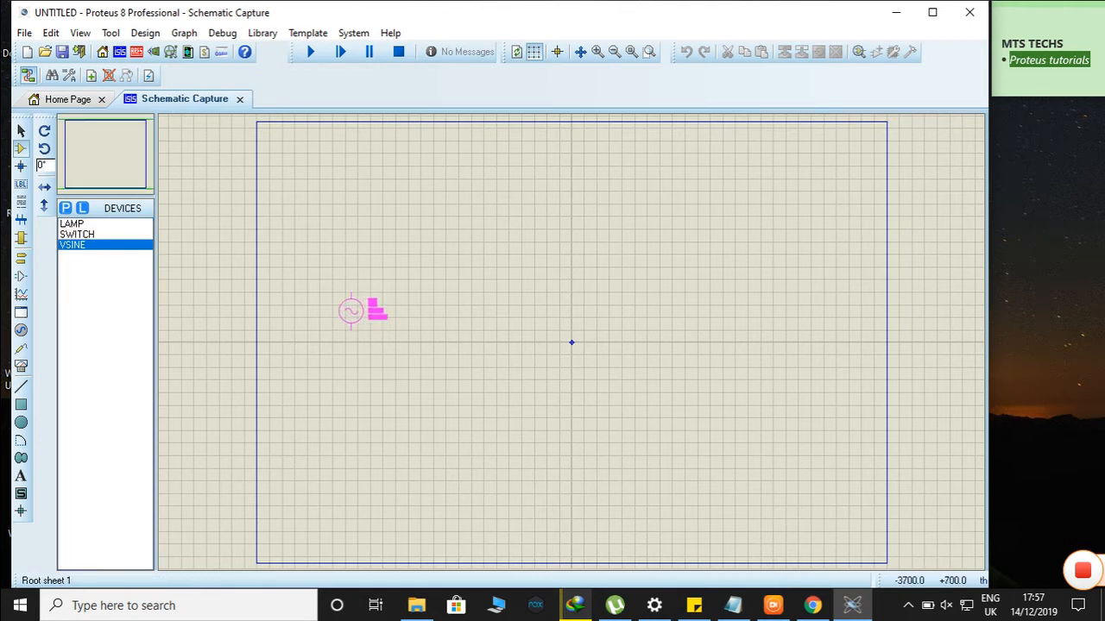
{"action": "left_click", "coordinate": [345, 311]}
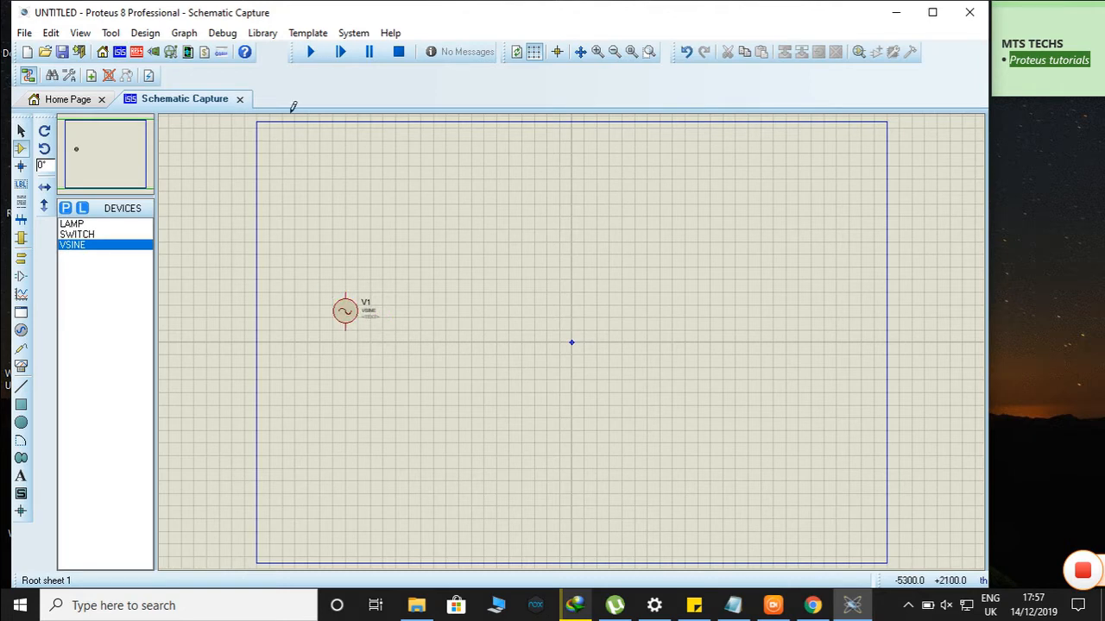
Place the SWITCH above and to the right of the VSINE source
{"action": "left_click", "coordinate": [599, 55]}
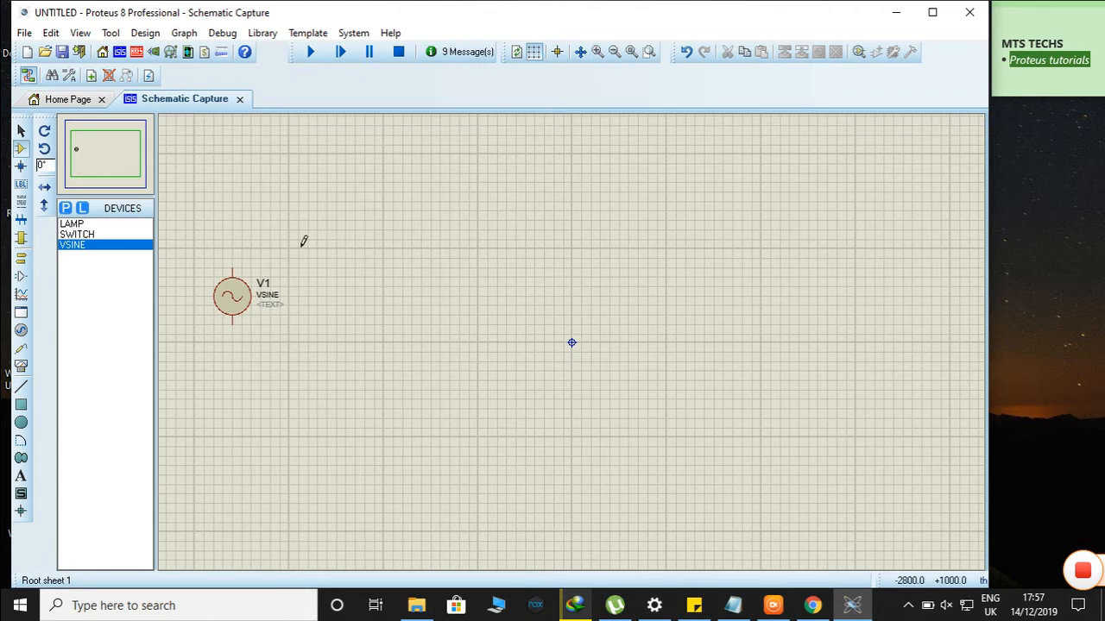
{"action": "left_click", "coordinate": [80, 236]}
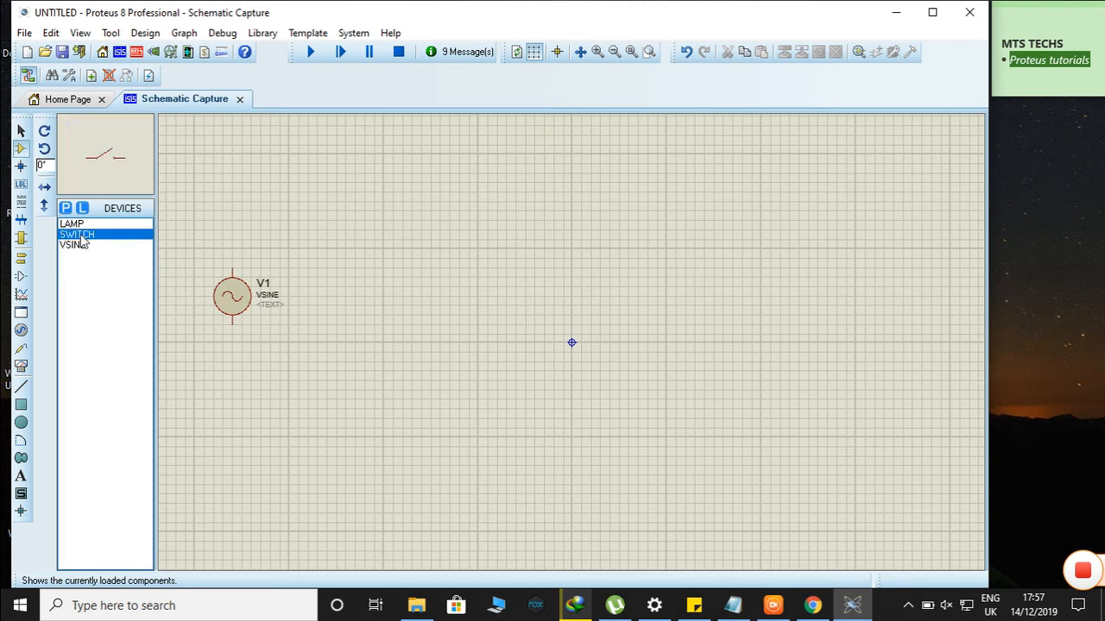
{"action": "left_click", "coordinate": [367, 234]}
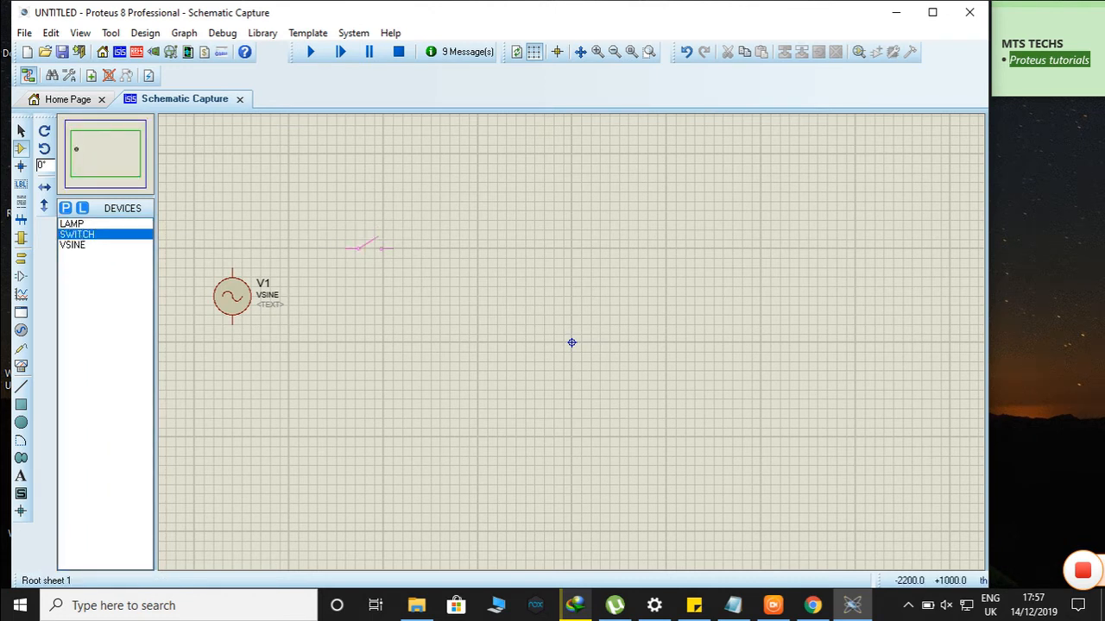
{"action": "left_click", "coordinate": [369, 242]}
Place the LAMP below and to the right of the switch, roughly level with the VSINE source
{"action": "left_click", "coordinate": [104, 226]}
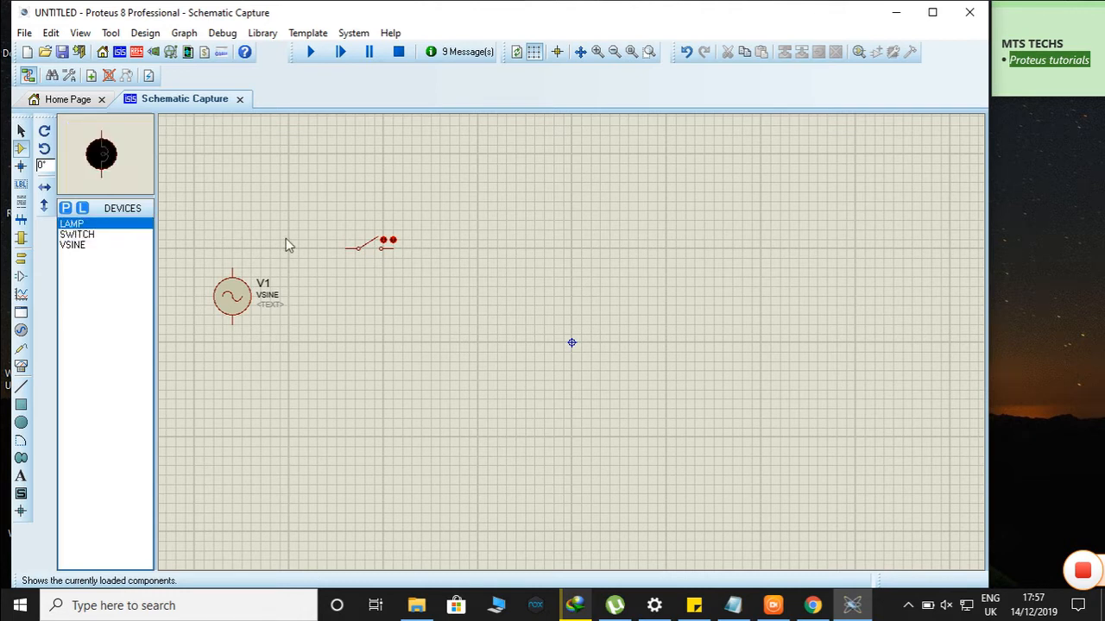
{"action": "left_click", "coordinate": [459, 293]}
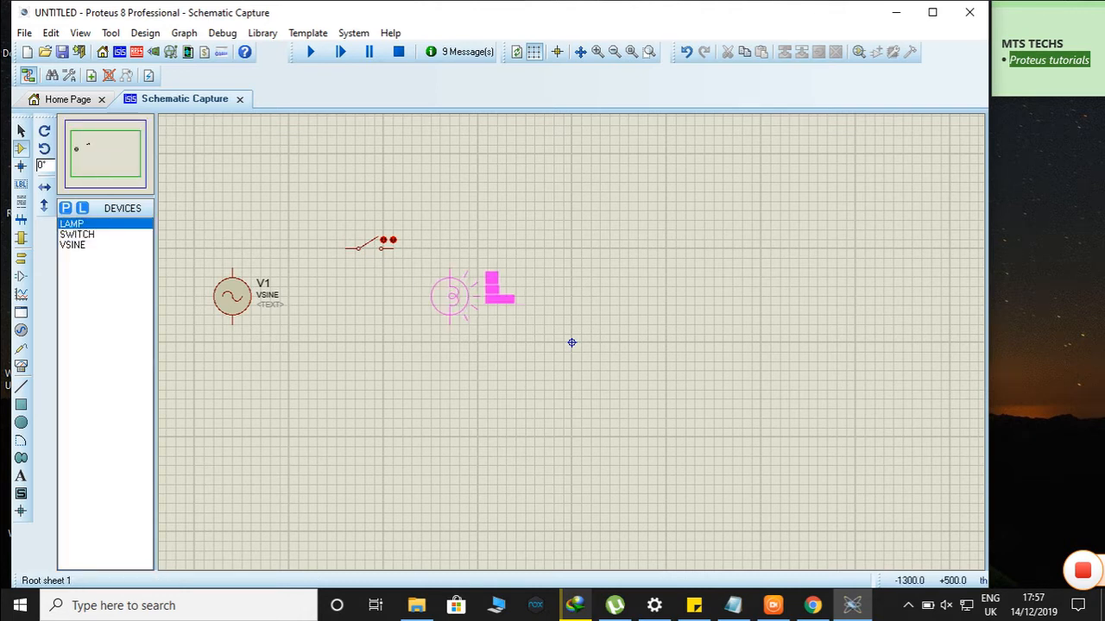
{"action": "left_click", "coordinate": [459, 306]}
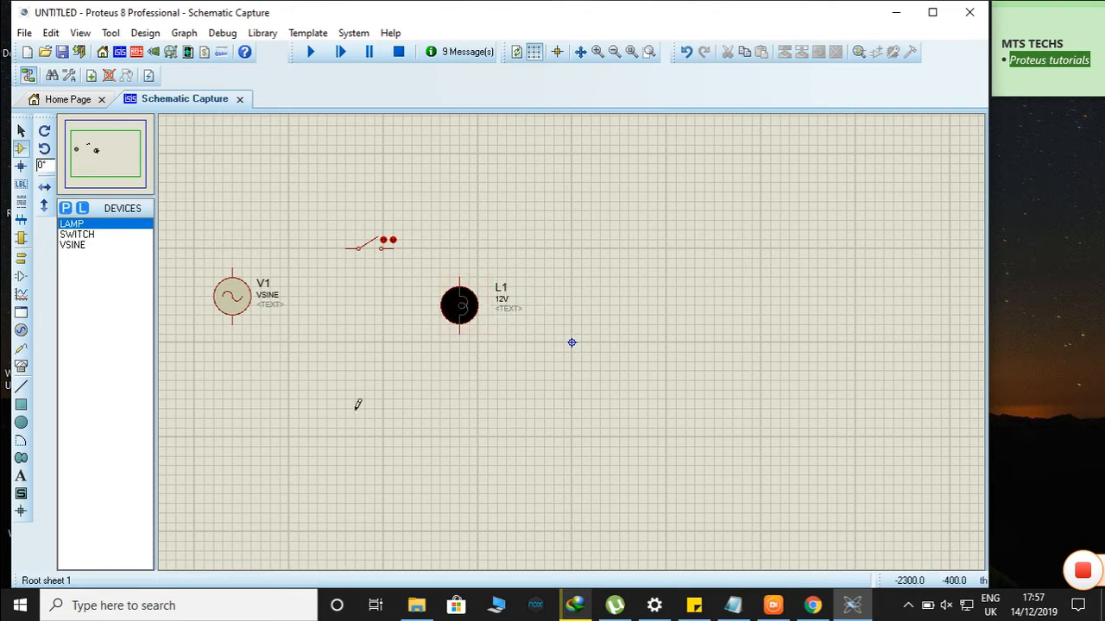
Wire the source's upper terminal to the switch's left pin, and the switch's right pin to the lamp's upper terminal
{"action": "left_click", "coordinate": [233, 267]}
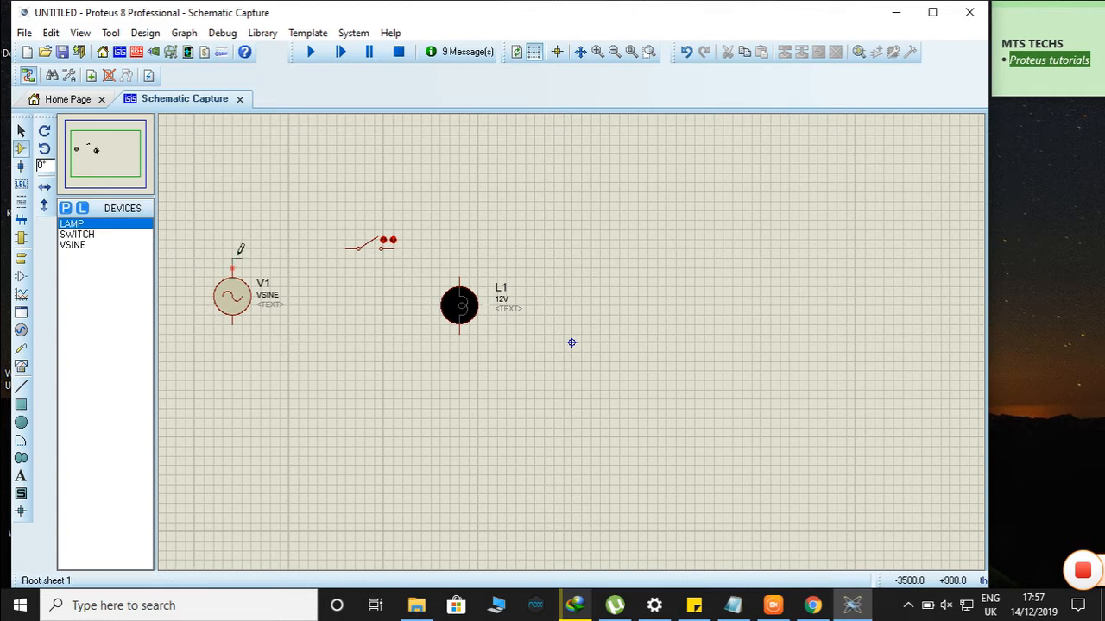
{"action": "left_click", "coordinate": [346, 250]}
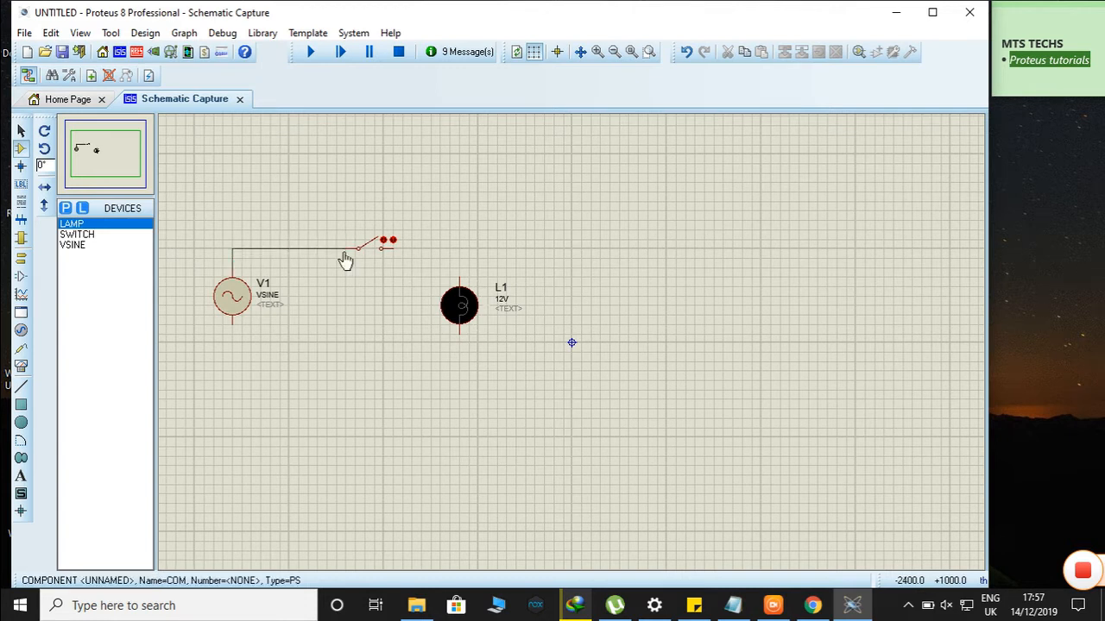
{"action": "left_click", "coordinate": [393, 247]}
{"action": "left_click", "coordinate": [459, 274]}
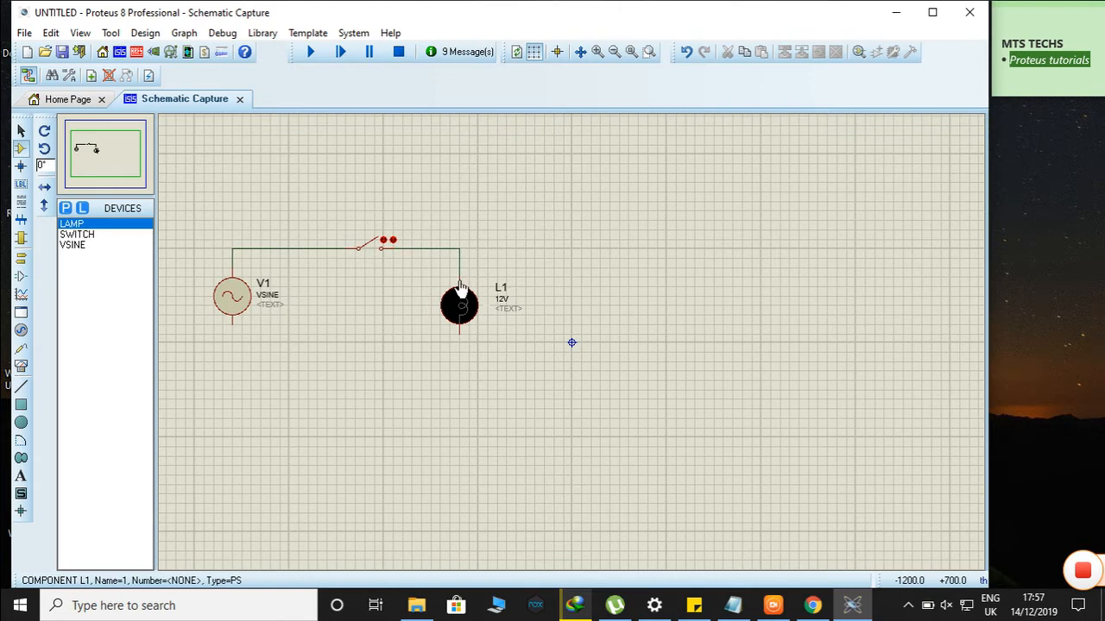
{"action": "left_click", "coordinate": [464, 335]}
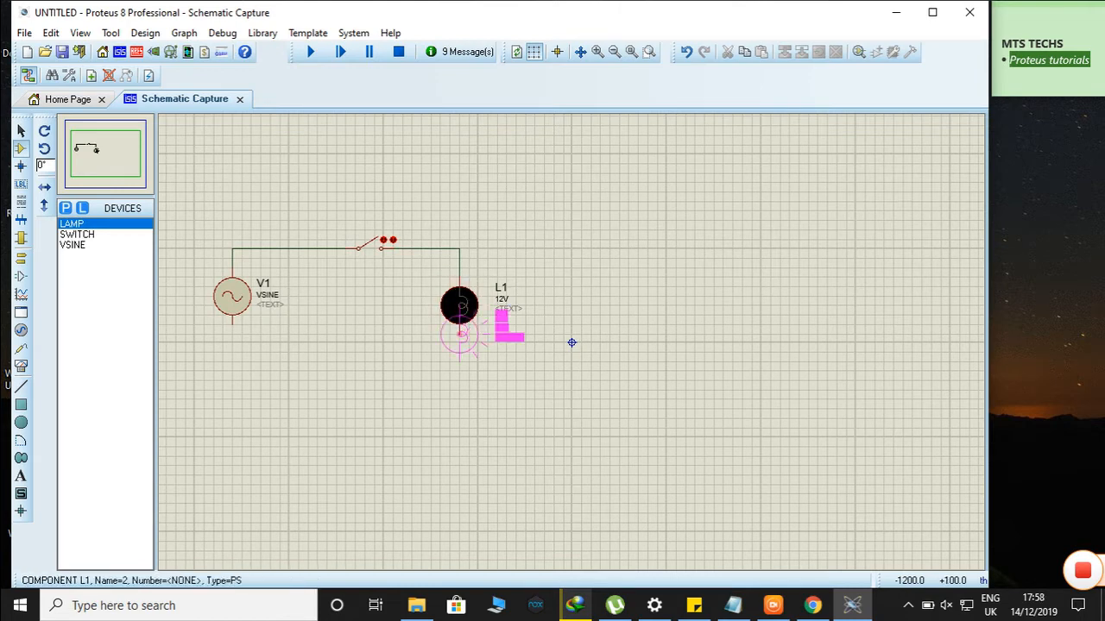
{"action": "left_click", "coordinate": [589, 319]}
{"action": "right_click", "coordinate": [589, 320]}
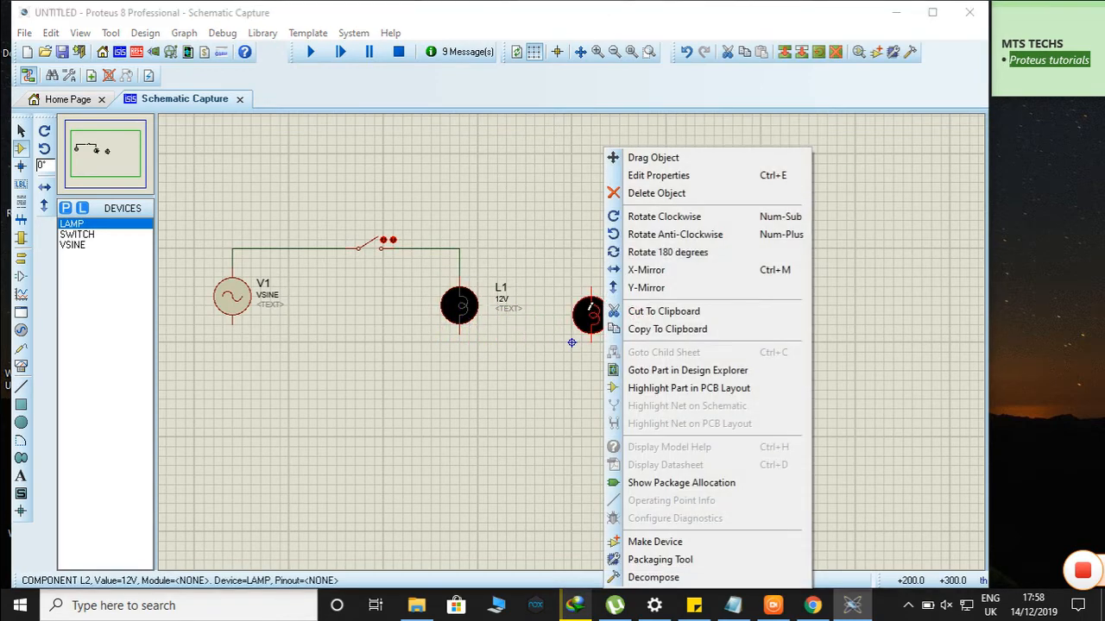
{"action": "left_click", "coordinate": [669, 193]}
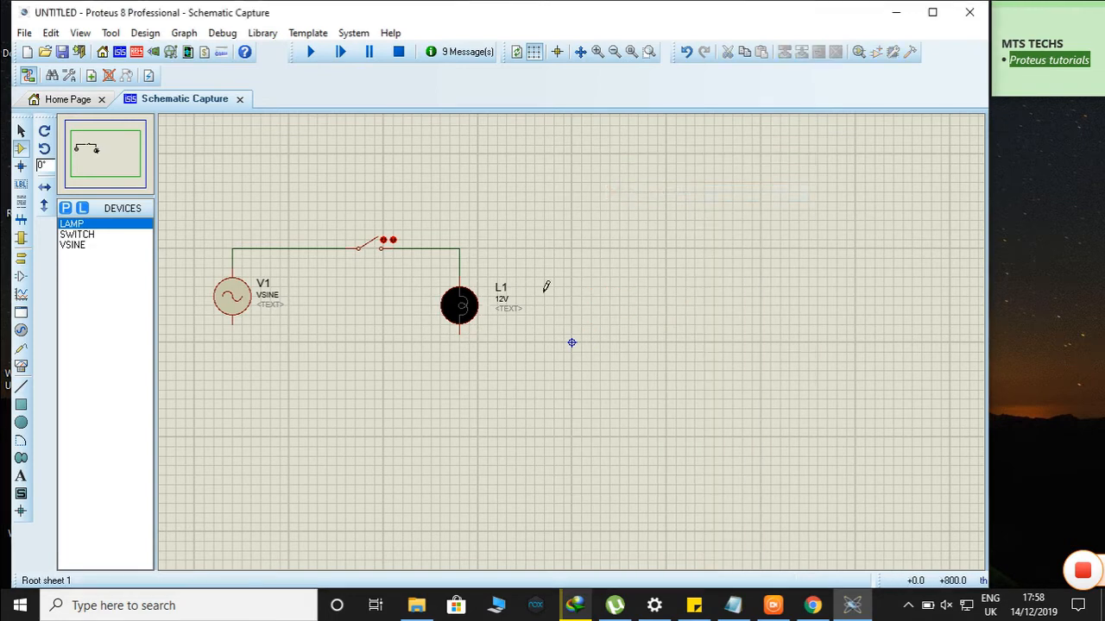
Wire the lamp's lower terminal back to the source's lower terminal along a straight run below both components
{"action": "left_click", "coordinate": [460, 334]}
{"action": "left_click", "coordinate": [459, 352]}
{"action": "left_click", "coordinate": [232, 352]}
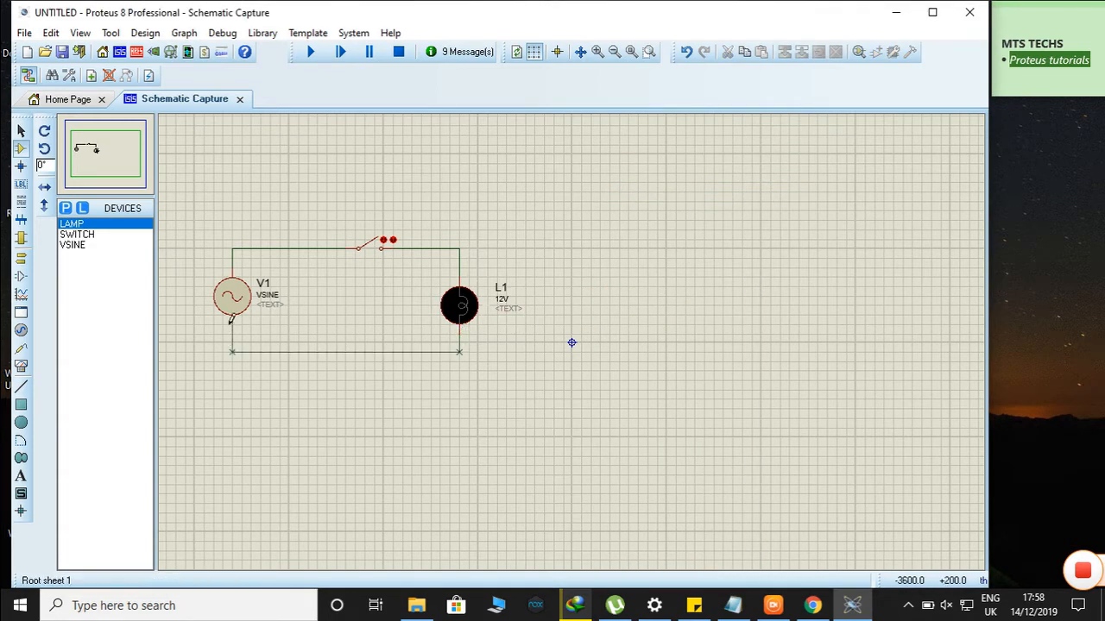
{"action": "left_click", "coordinate": [231, 319]}
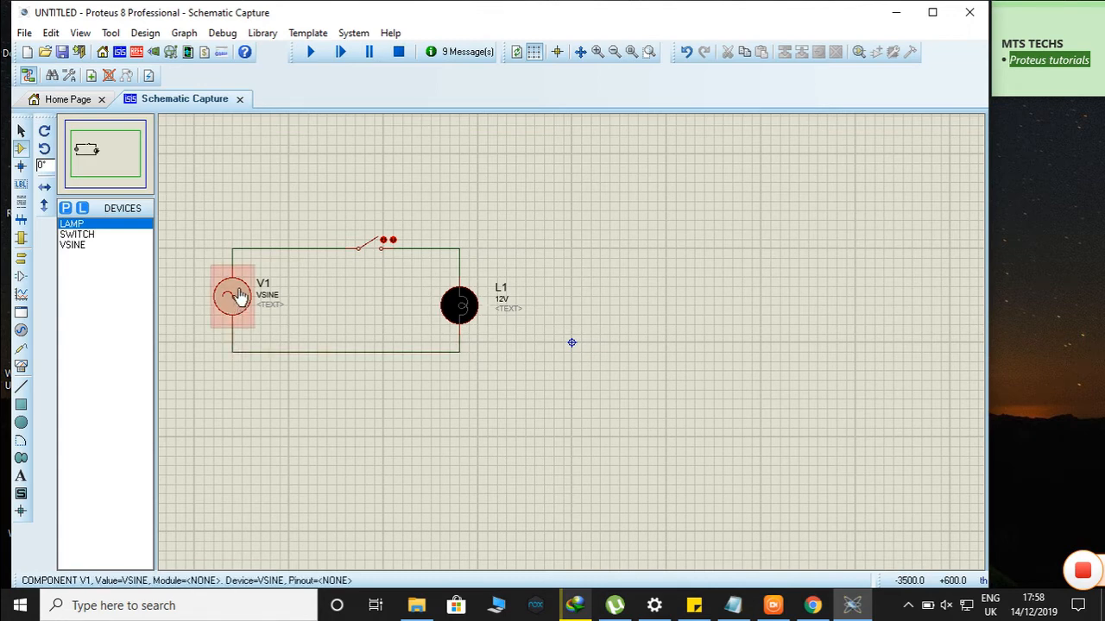
Switch to Notepad and add the line "now you should configure the input value of AMPLITUDE to 12V and FREQUENCY to 5Hz"
{"action": "left_click", "coordinate": [733, 605]}
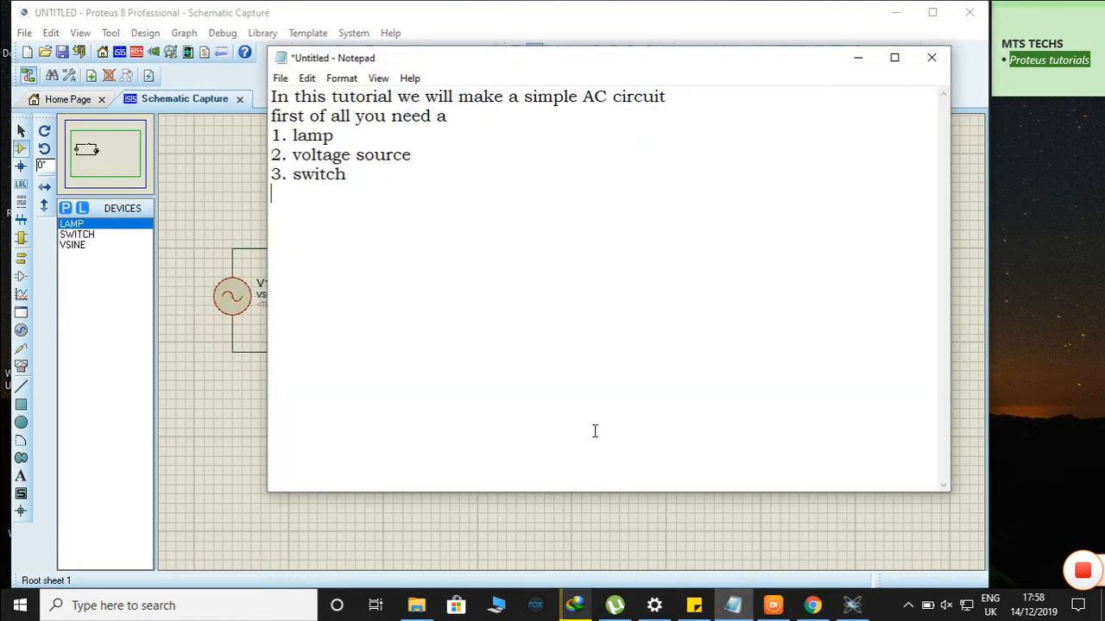
{"action": "key", "text": "Return"}
{"action": "type", "text": "now you shoul"}
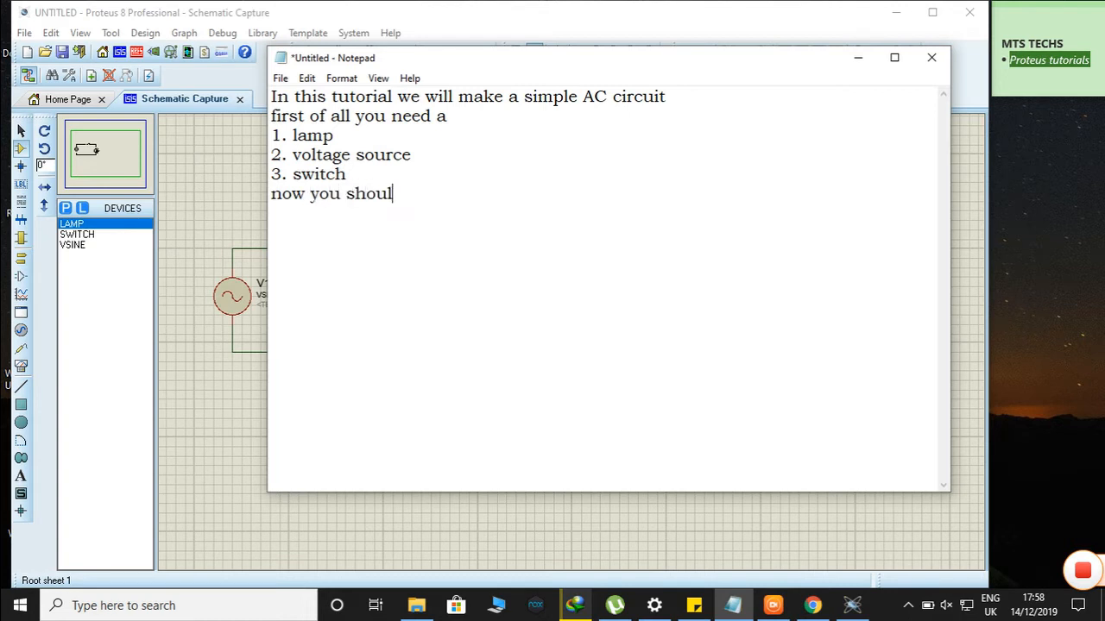
{"action": "type", "text": "d configure "}
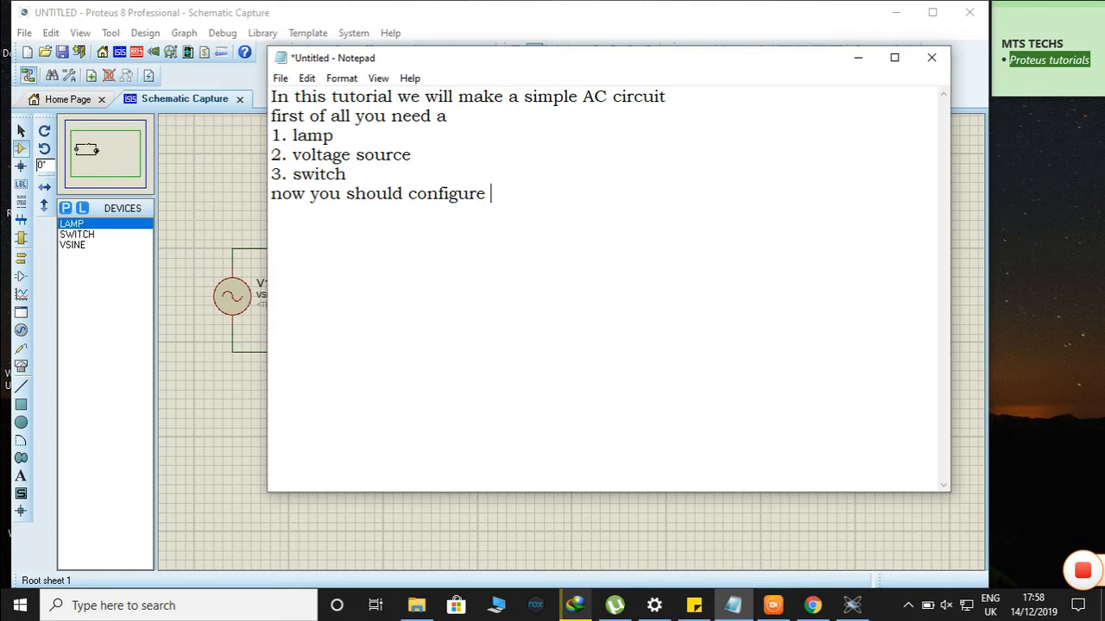
{"action": "type", "text": "the input val"}
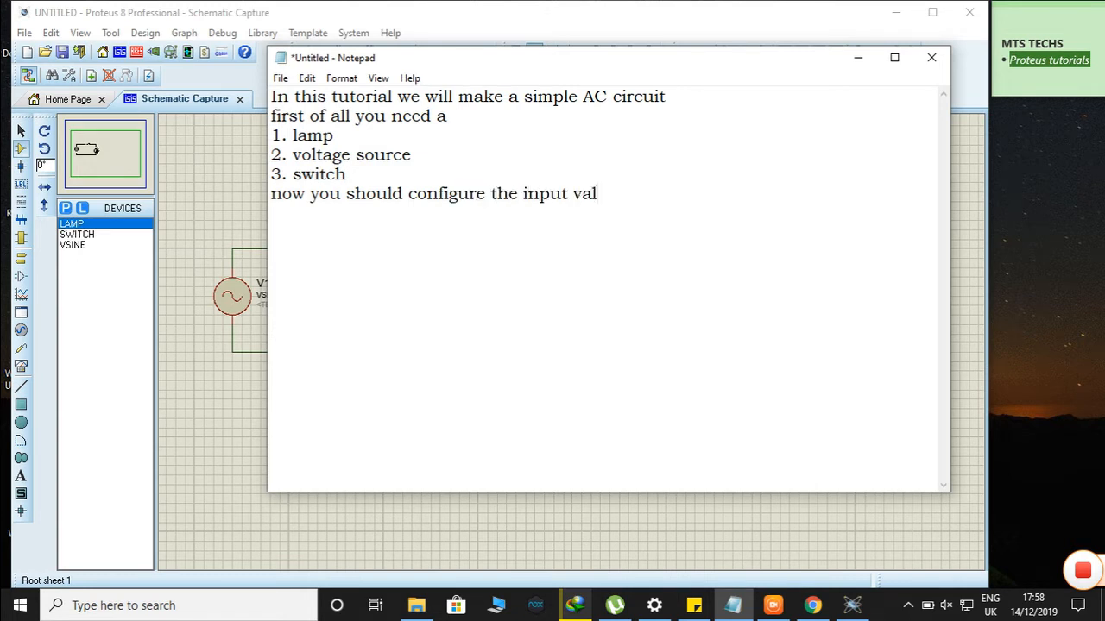
{"action": "type", "text": "ue of AMPLITU"}
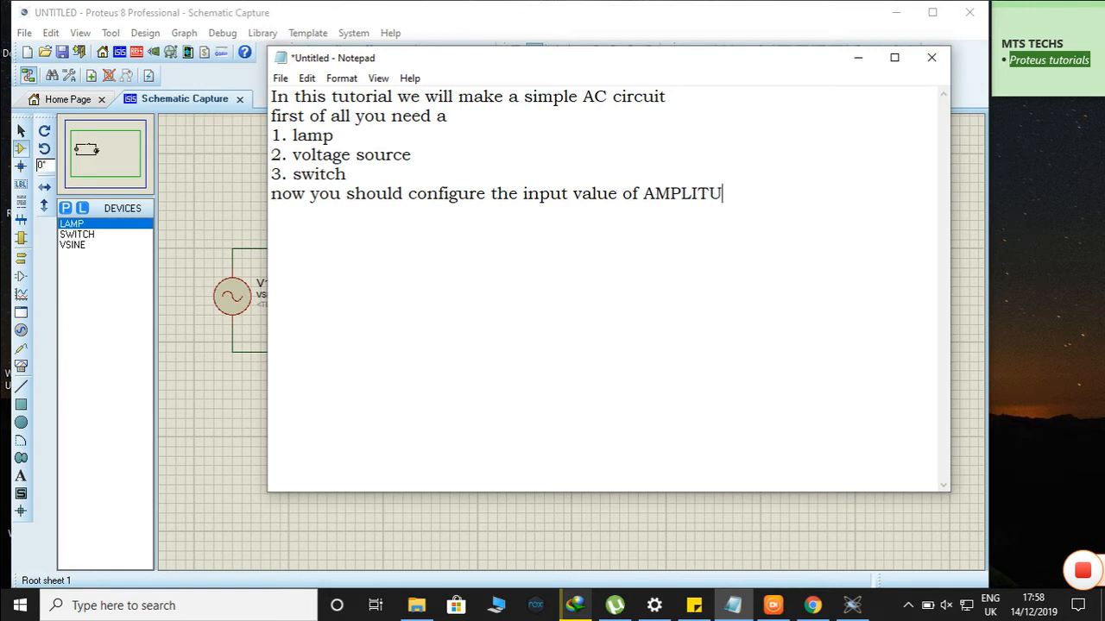
{"action": "type", "text": "DE  to 12V "}
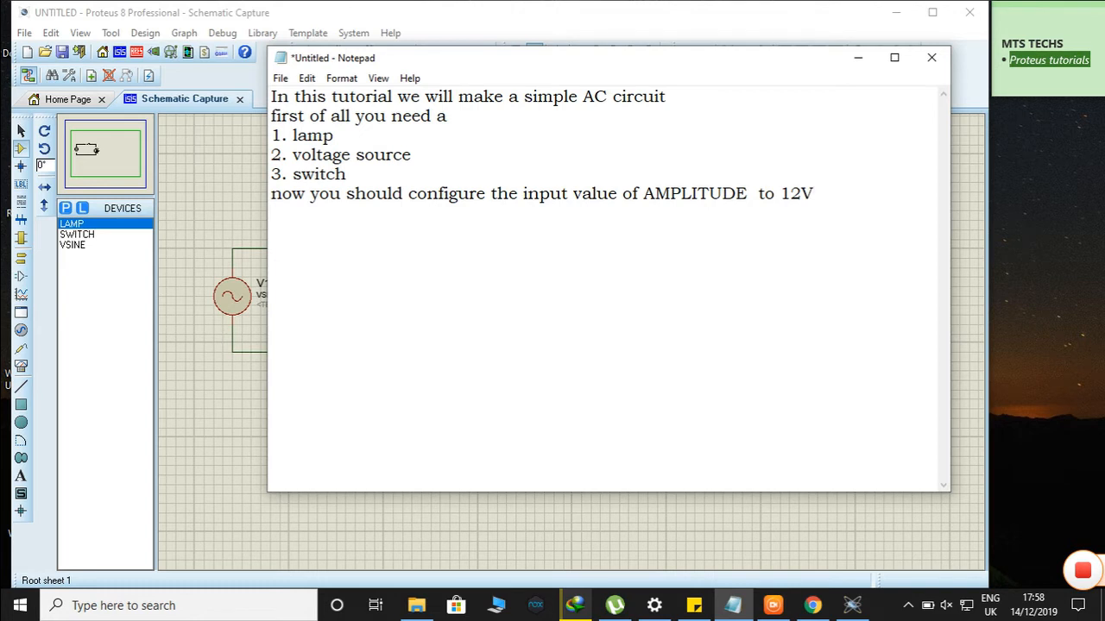
{"action": "type", "text": " and FREQUEN"}
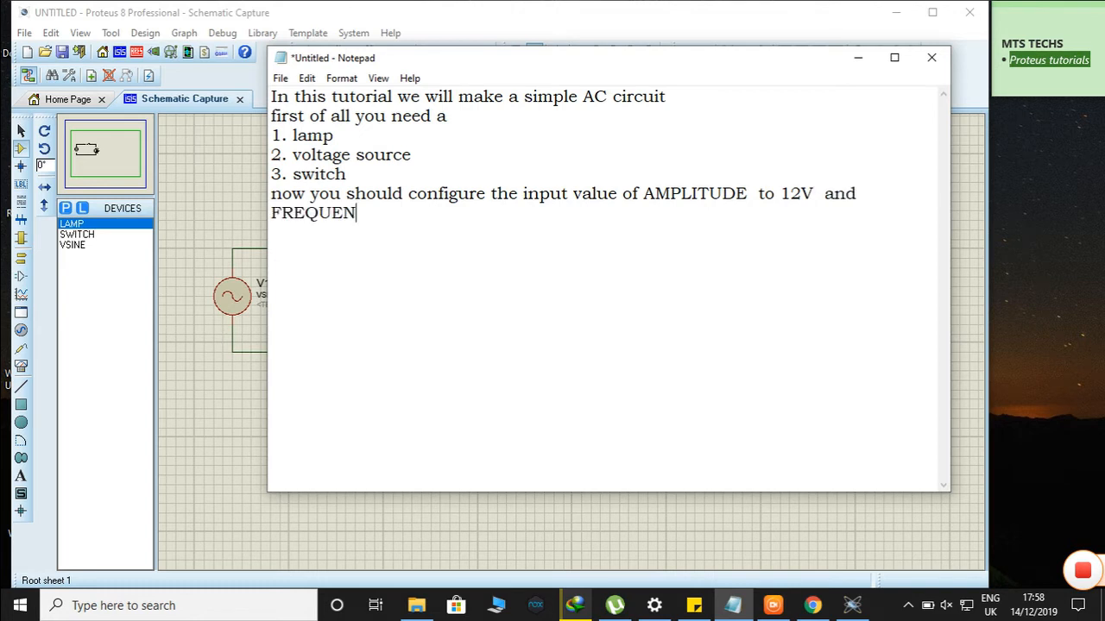
{"action": "type", "text": "CY to 5Hz"}
Return to Proteus and set the VSINE source's amplitude to 12 and its frequency to 50
{"action": "left_click", "coordinate": [859, 62]}
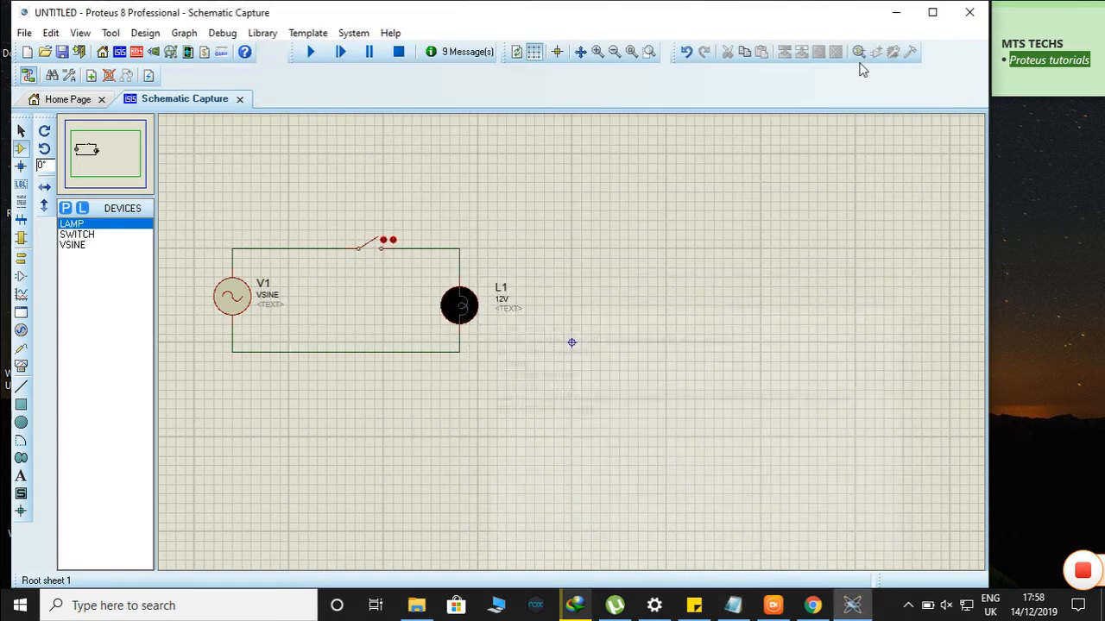
{"action": "double_click", "coordinate": [228, 302]}
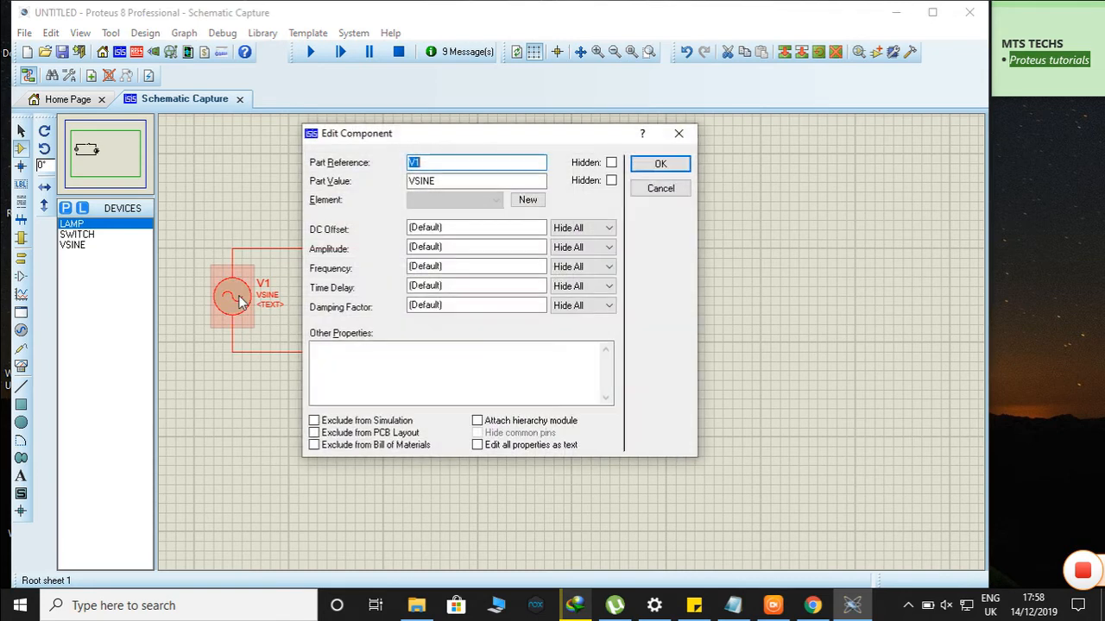
{"action": "double_click", "coordinate": [462, 247]}
{"action": "type", "text": "12"}
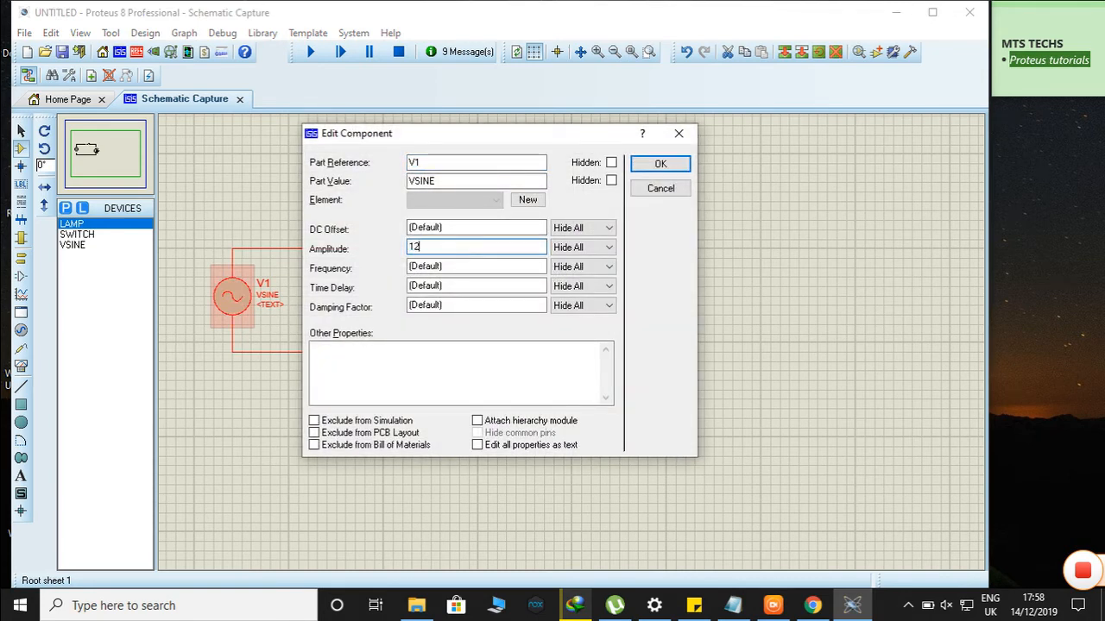
{"action": "double_click", "coordinate": [460, 264]}
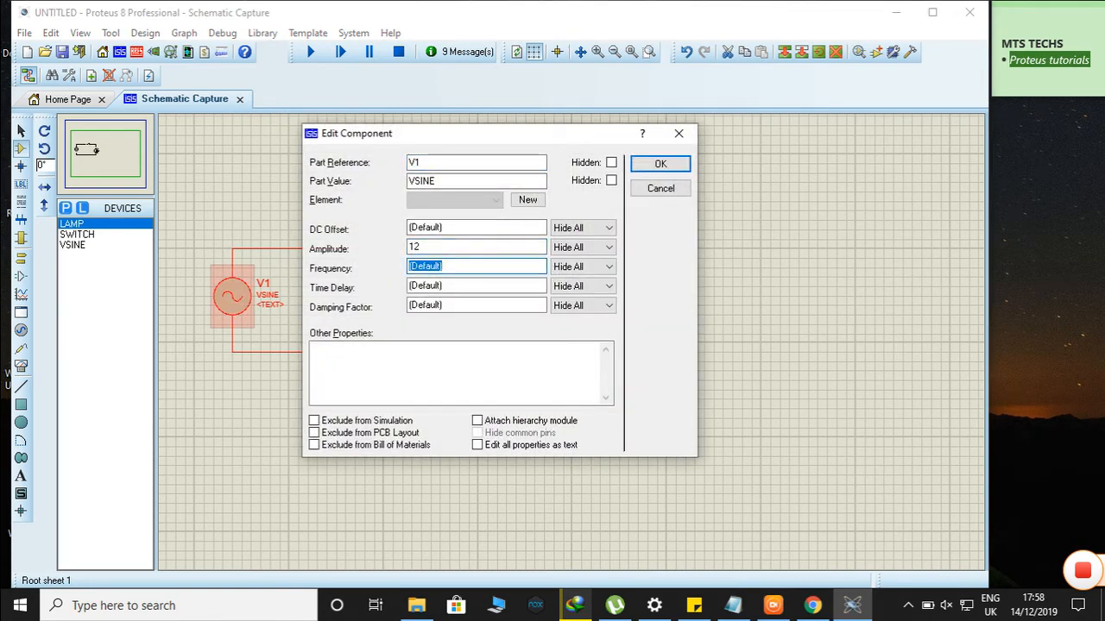
{"action": "type", "text": "50"}
{"action": "left_click", "coordinate": [652, 164]}
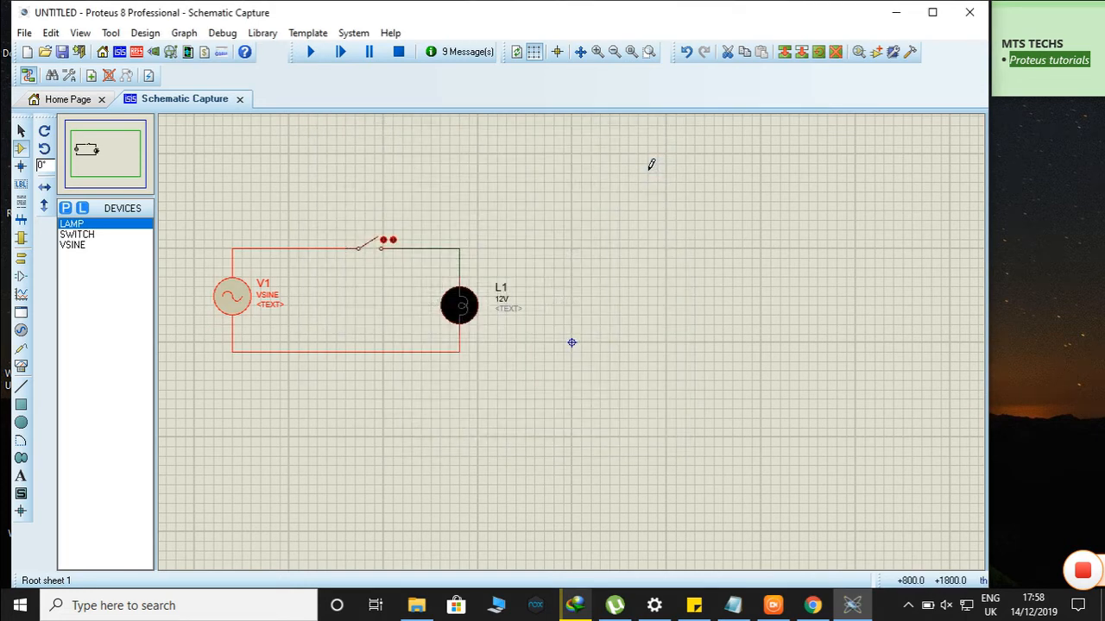
Switch to Notepad and add the line "now press simulation button" below the configuration note
{"action": "left_click", "coordinate": [733, 605]}
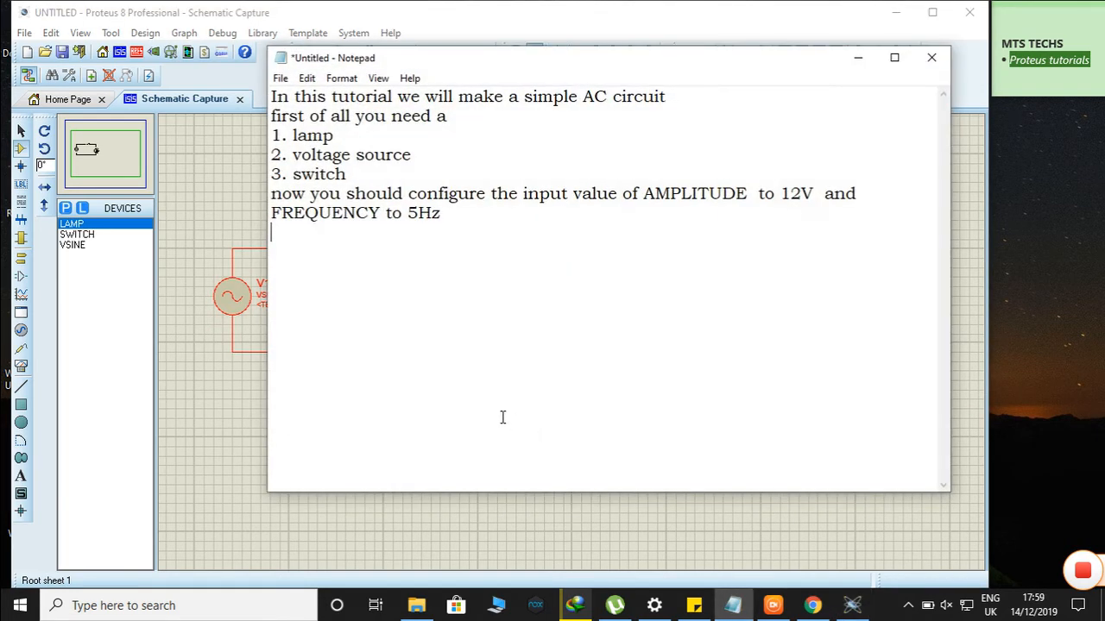
{"action": "type", "text": "now press "}
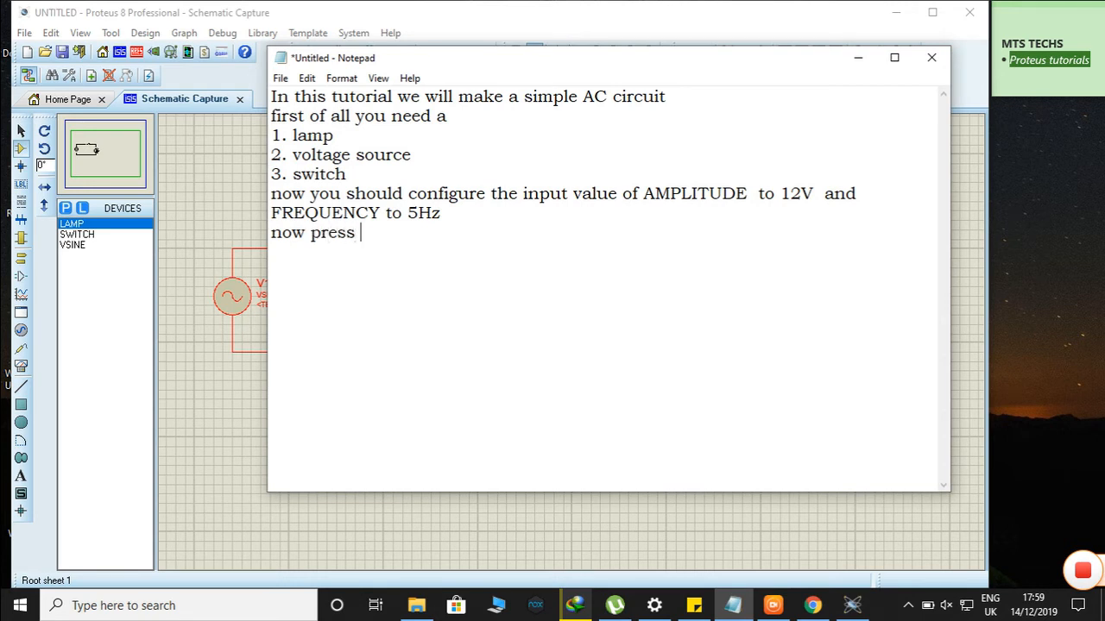
{"action": "type", "text": "simulation"}
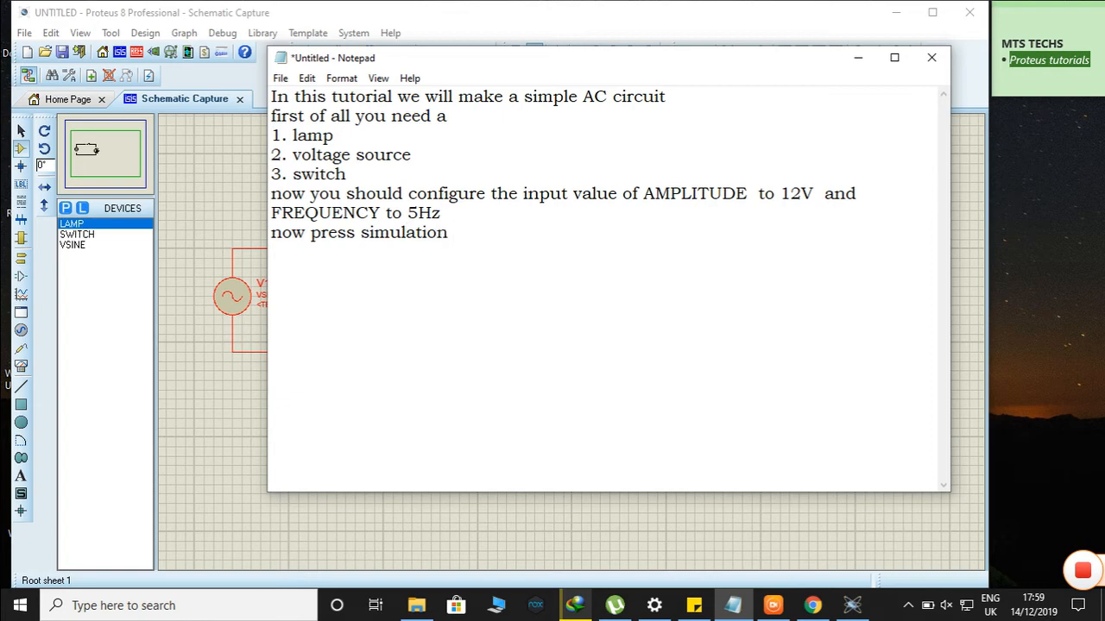
{"action": "type", "text": " button"}
Return to Proteus, run the simulation and close the switch between the source and the lamp
{"action": "left_click", "coordinate": [859, 59]}
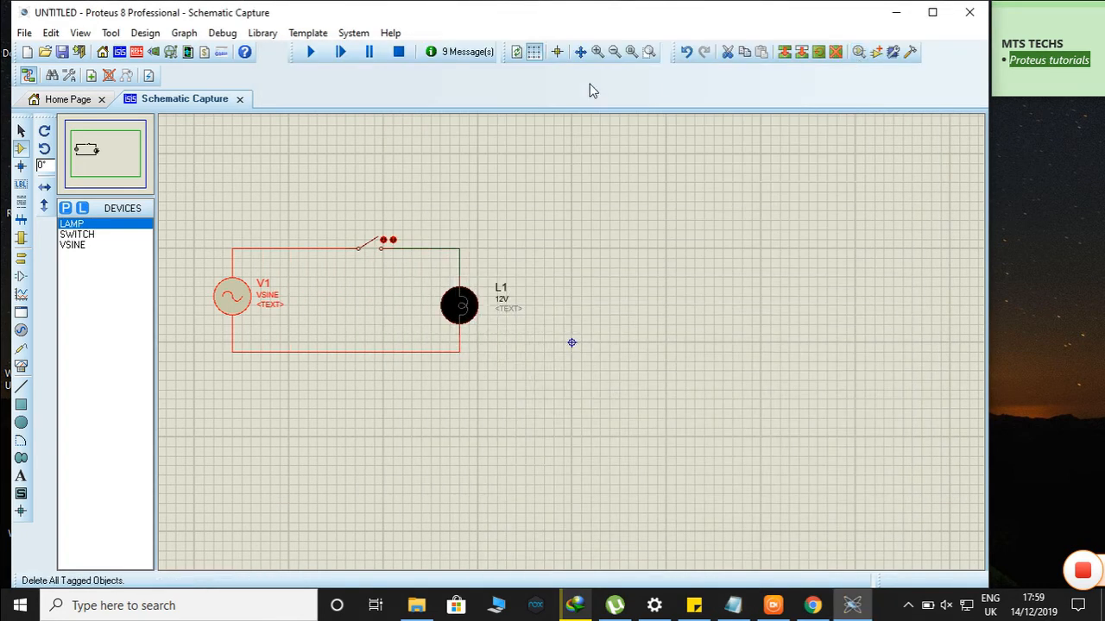
{"action": "left_click", "coordinate": [312, 52]}
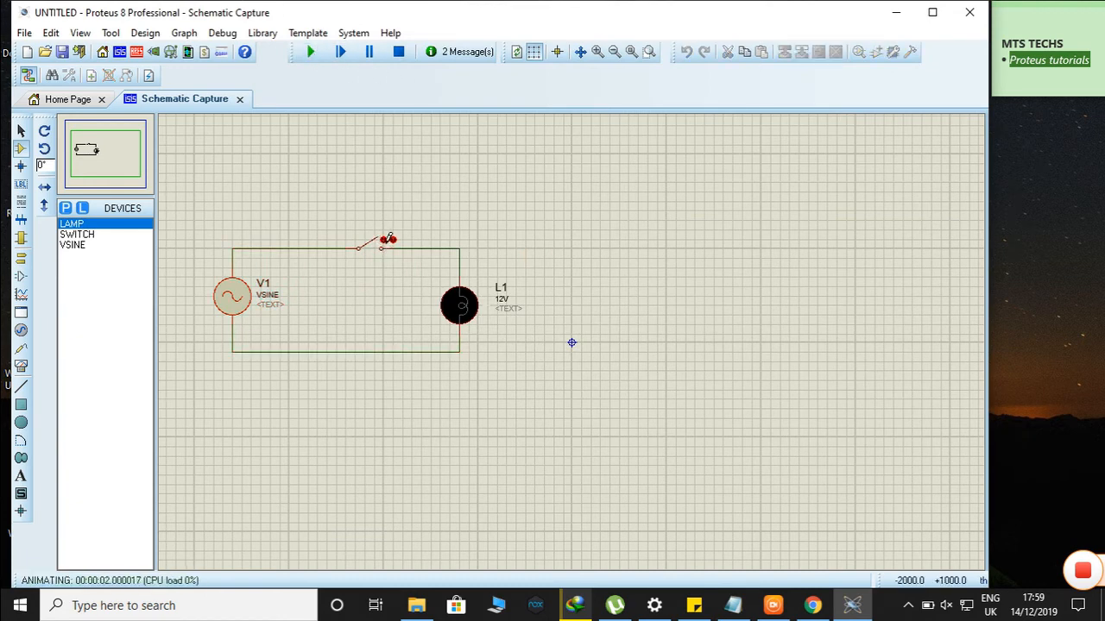
{"action": "left_click", "coordinate": [383, 247]}
{"action": "key", "text": "ctrl"}
{"action": "key", "text": "ctrl"}
{"action": "key", "text": "ctrl"}
Switch to Notepad and add the line "you are noticing that lamp is glowing" below the simulation note
{"action": "left_click", "coordinate": [733, 605]}
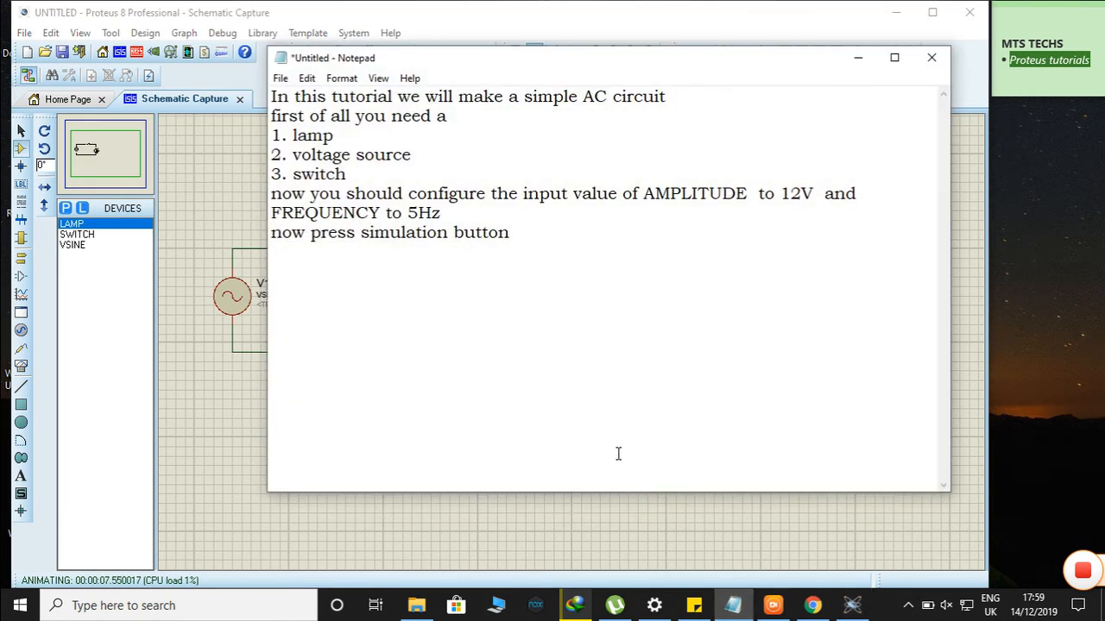
{"action": "type", "text": "you are no"}
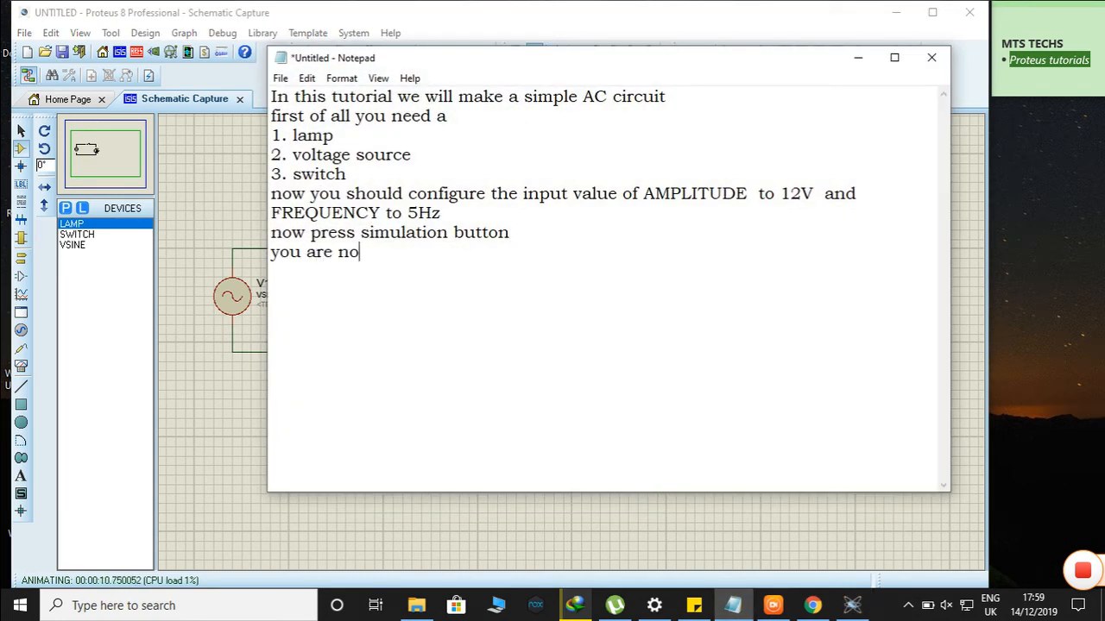
{"action": "type", "text": "ticing th"}
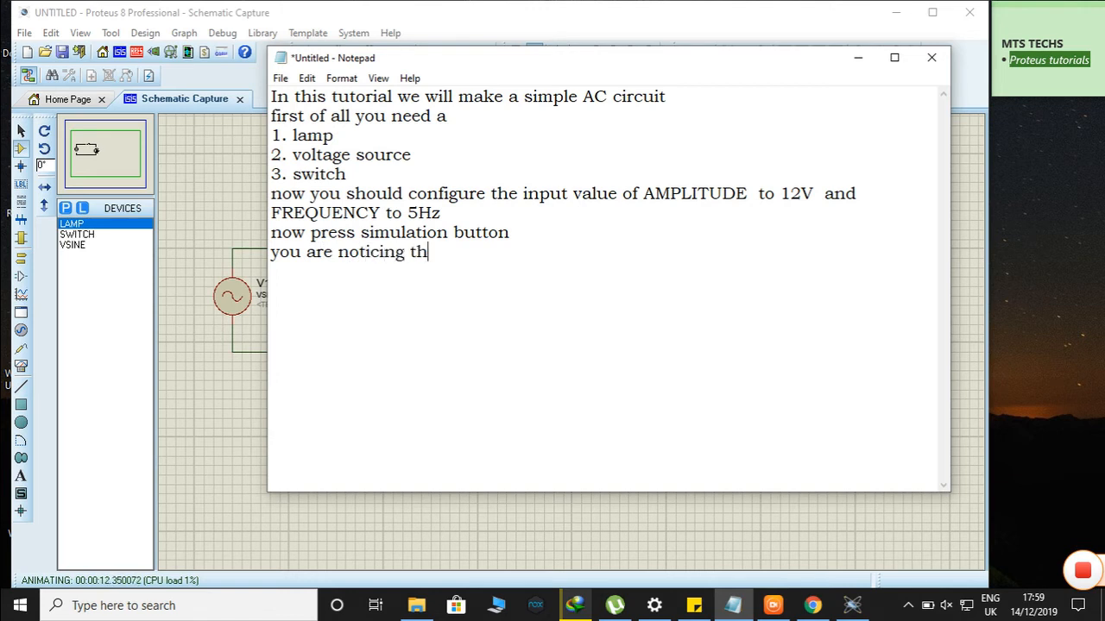
{"action": "type", "text": "at lamp "}
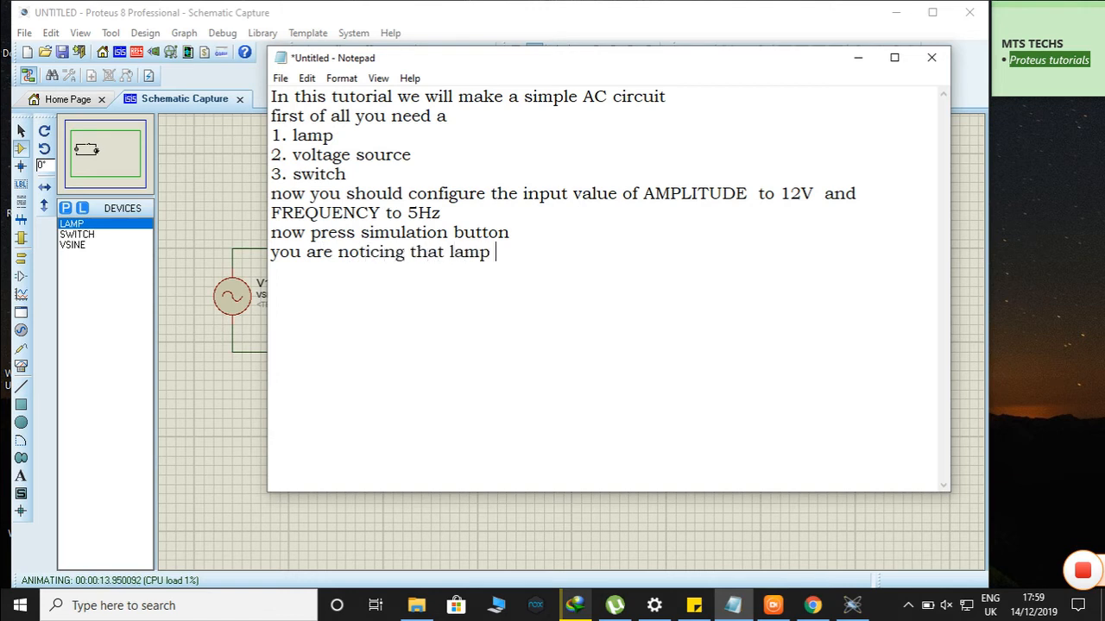
{"action": "type", "text": "is glowing"}
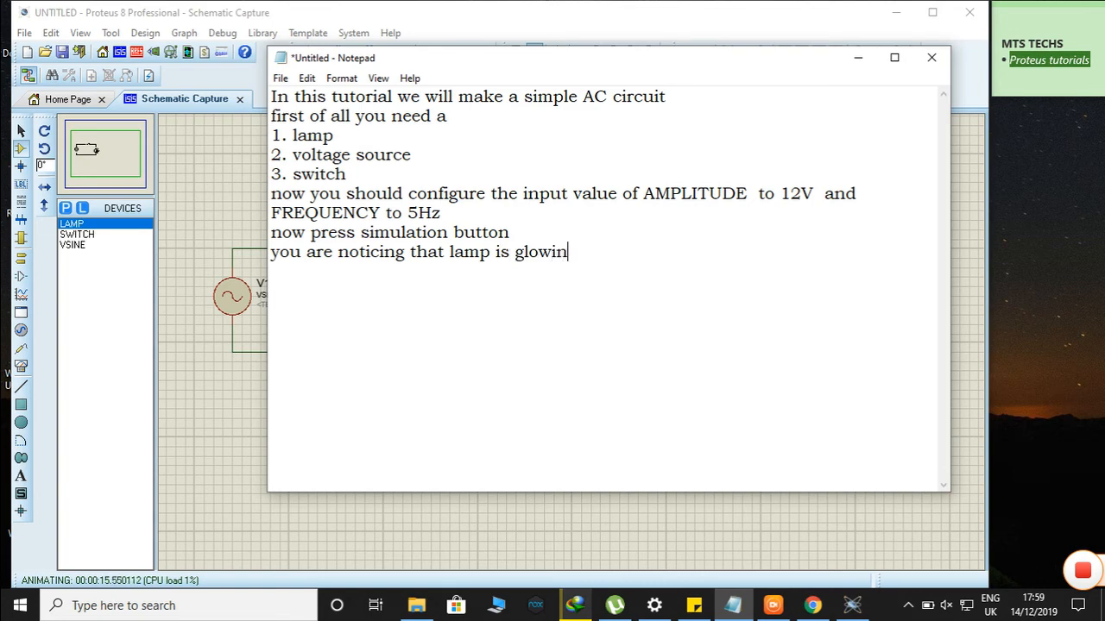
Return to Proteus, toggle the switch until it is left open, and end the simulation, keeping only the schematic open
{"action": "left_click", "coordinate": [856, 63]}
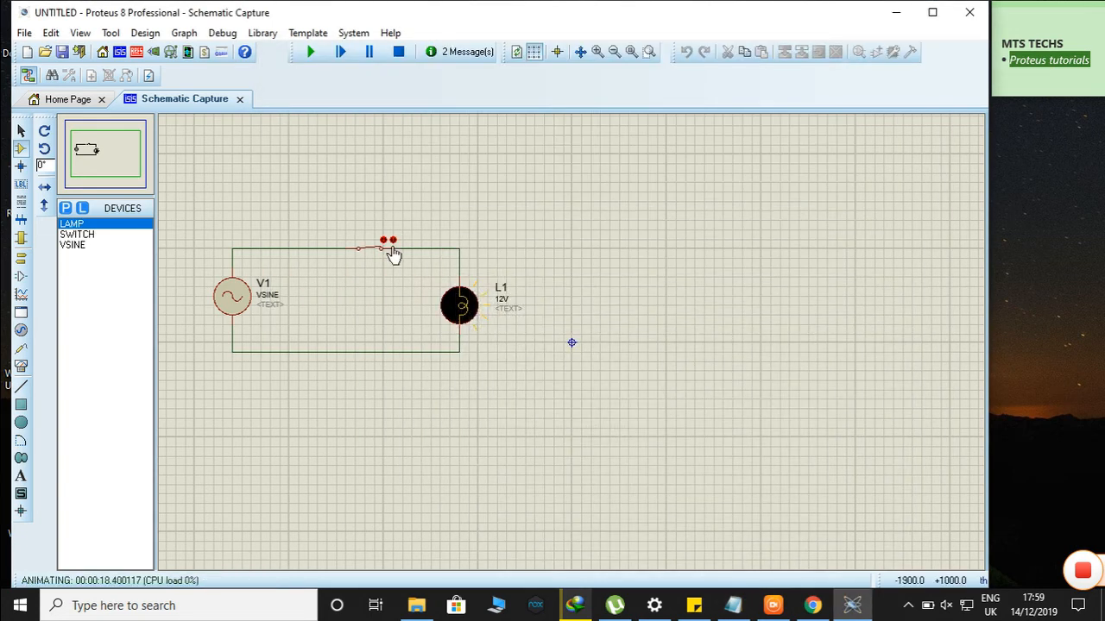
{"action": "left_click", "coordinate": [393, 240]}
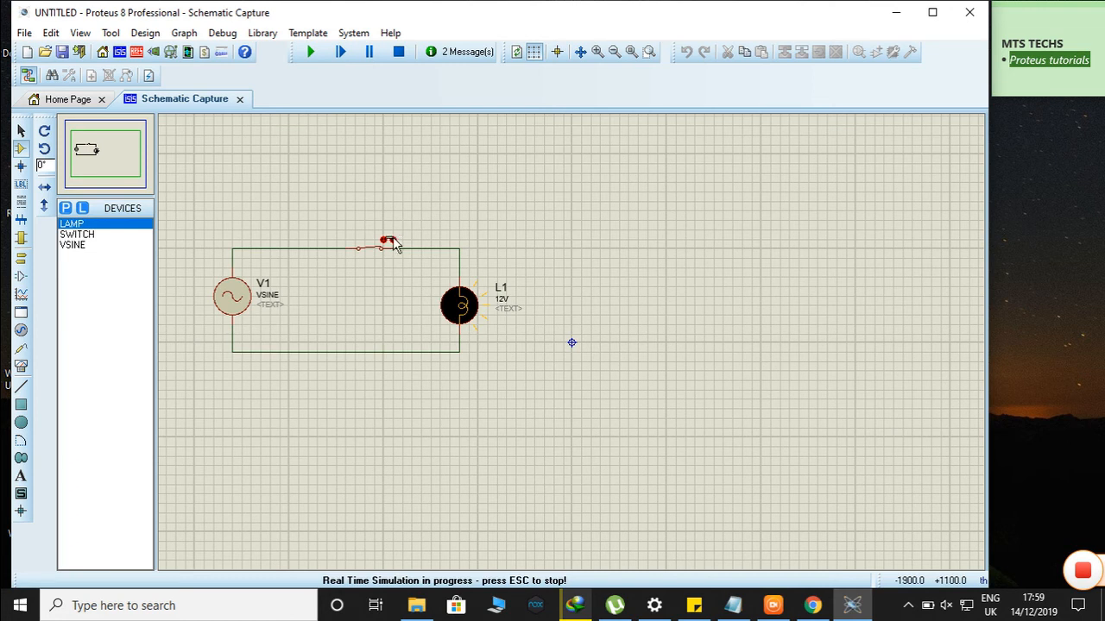
{"action": "left_click", "coordinate": [391, 241]}
{"action": "left_click", "coordinate": [393, 242]}
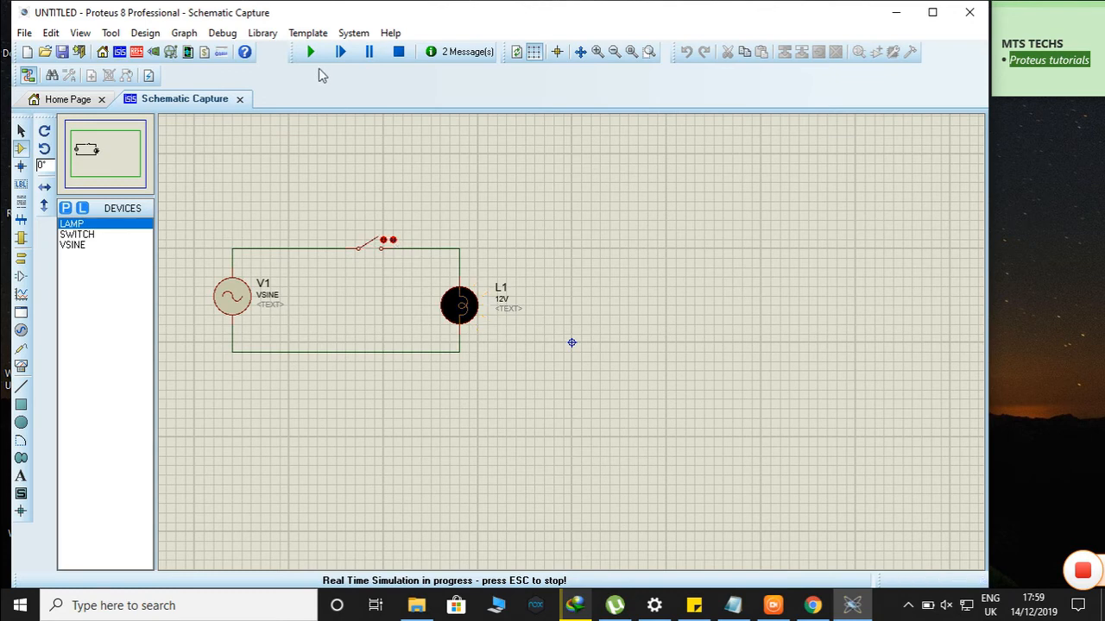
{"action": "left_click", "coordinate": [399, 54]}
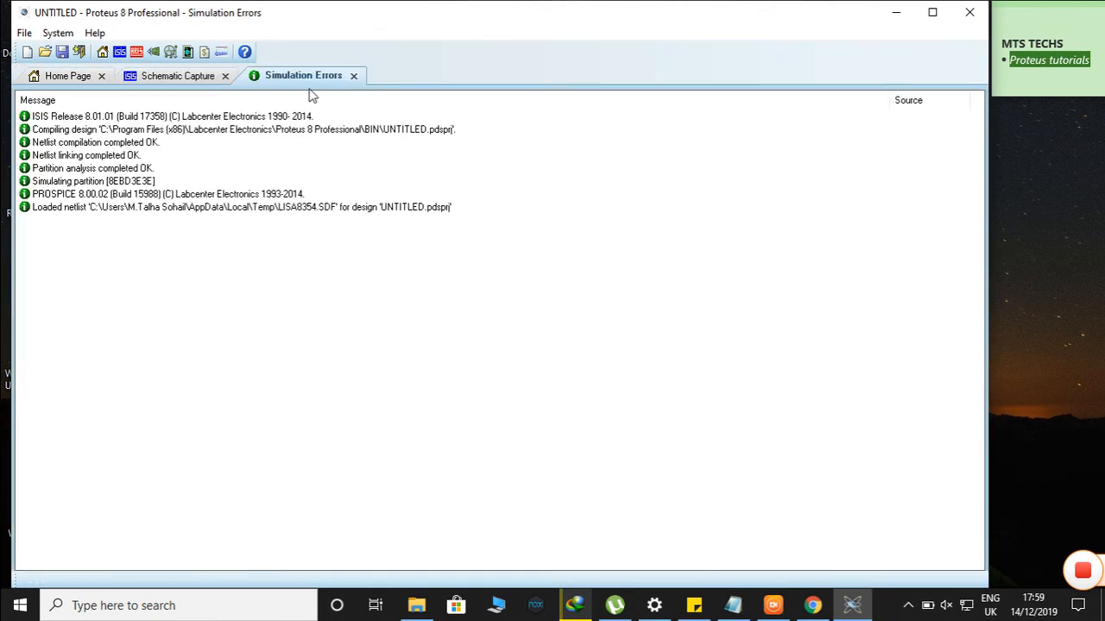
{"action": "left_click", "coordinate": [352, 77]}
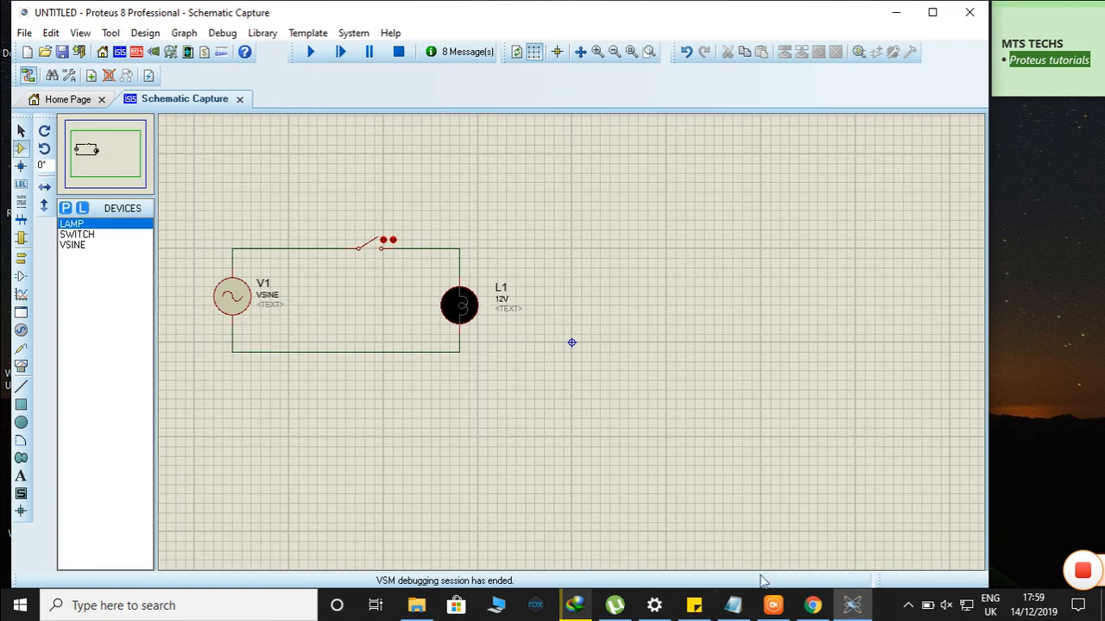
Switch to Notepad, clear all existing notes and write the heading "Problem:" on the first line
{"action": "left_click", "coordinate": [733, 605]}
{"action": "key", "text": "ctrl+a"}
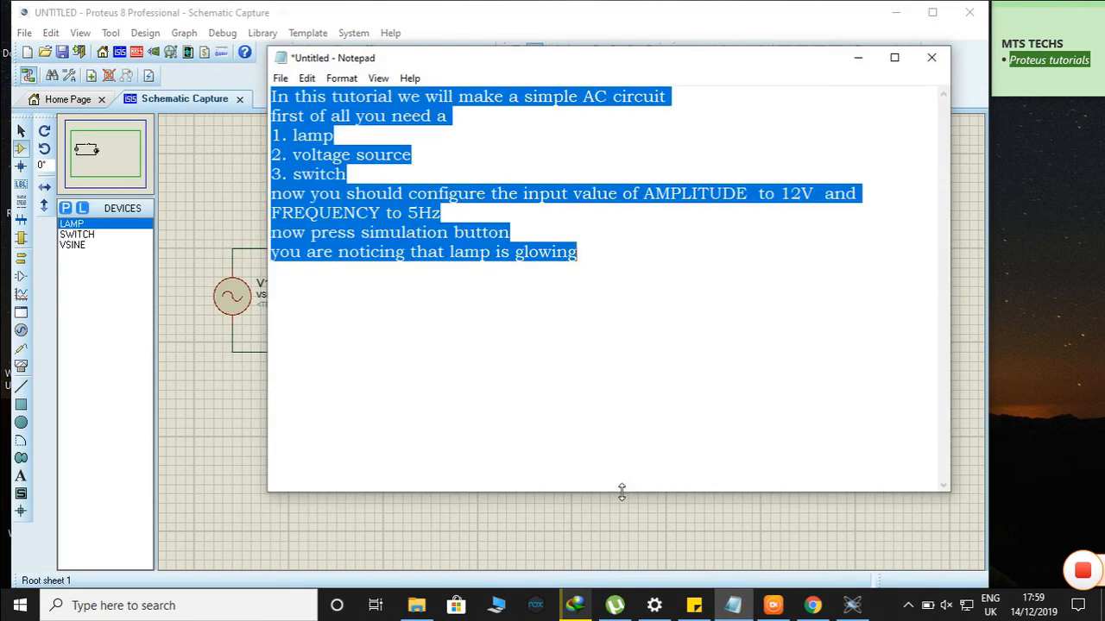
{"action": "key", "text": "BackSpace"}
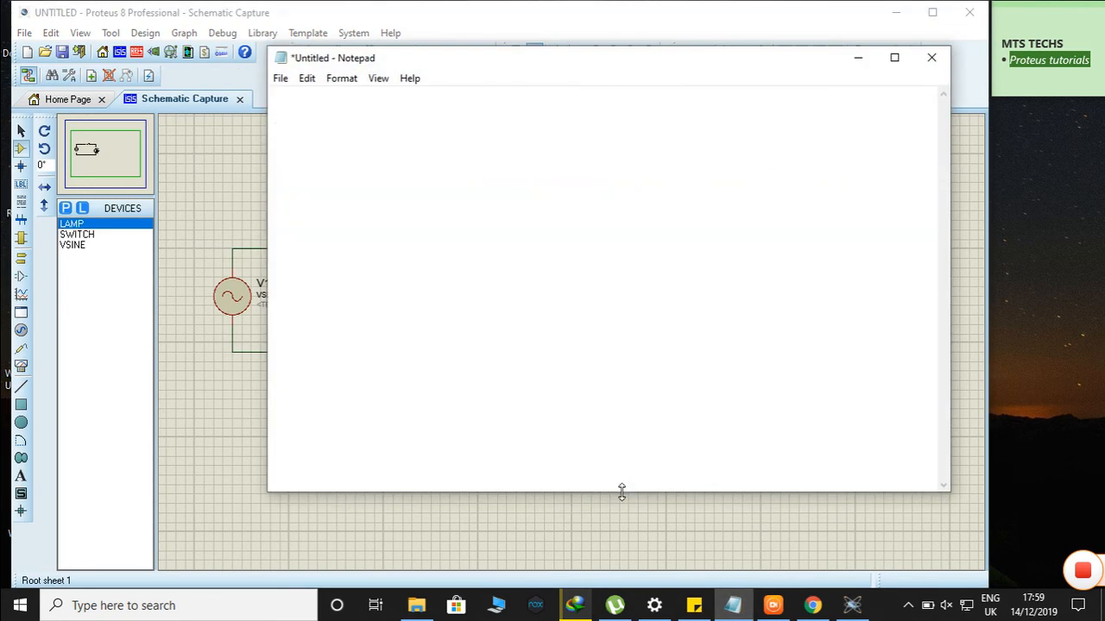
{"action": "type", "text": "Problem:"}
{"action": "key", "text": "Return"}
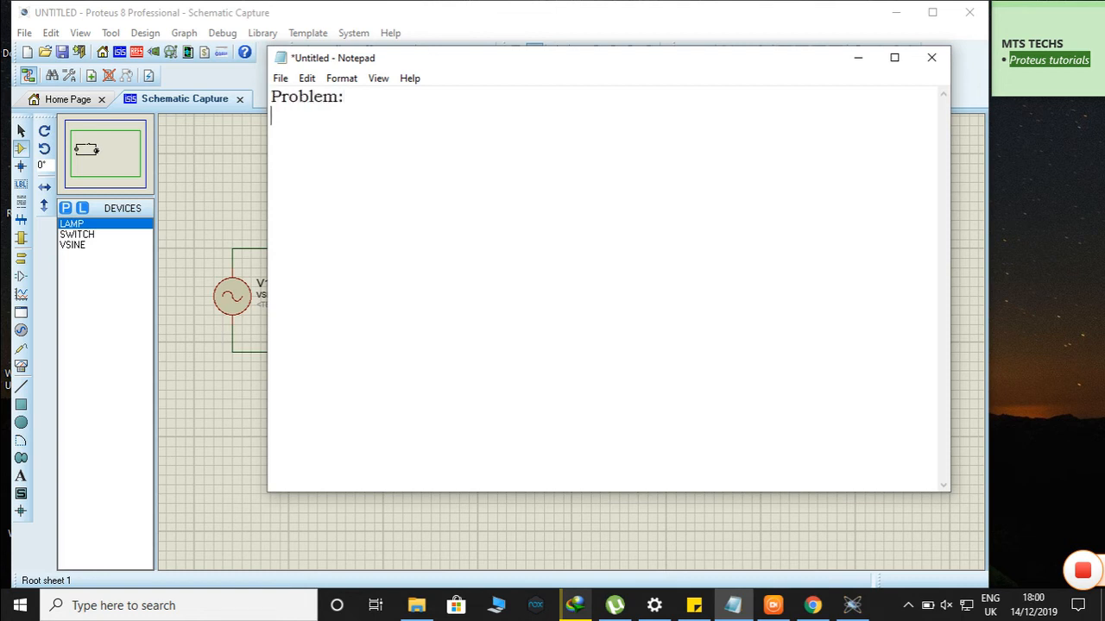
Write "you need to connect a resisitor and note tha output & tell me on comment" under the Problem heading
{"action": "type", "text": "you "}
{"action": "type", "text": "sh"}
{"action": "key", "text": "BackSpace"}
{"action": "key", "text": "BackSpace"}
{"action": "type", "text": "need to connect a "}
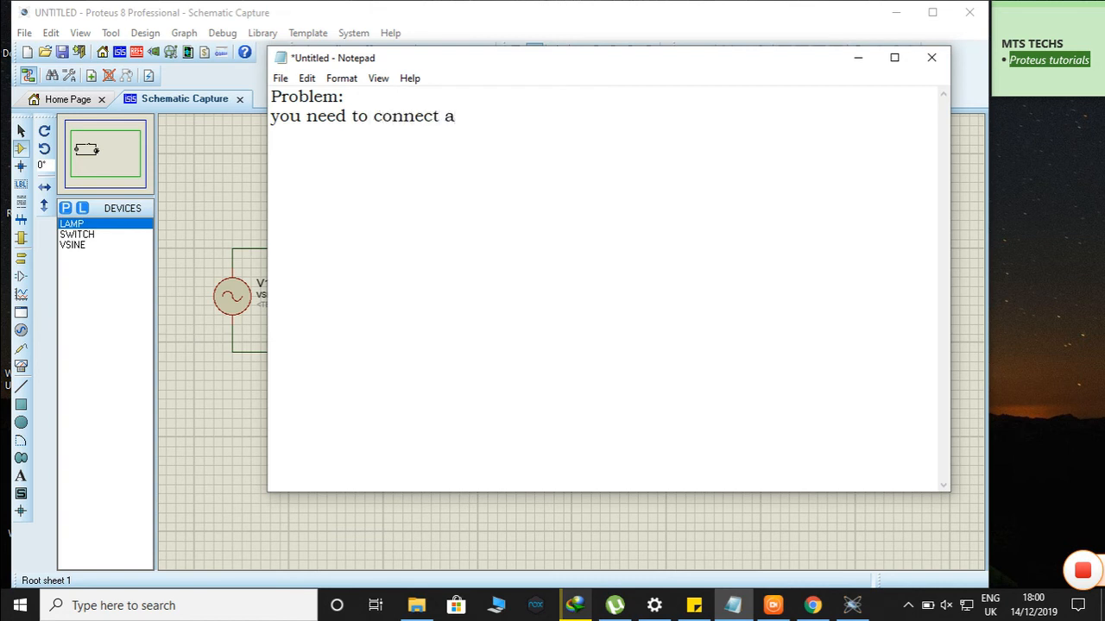
{"action": "type", "text": "resisitor a"}
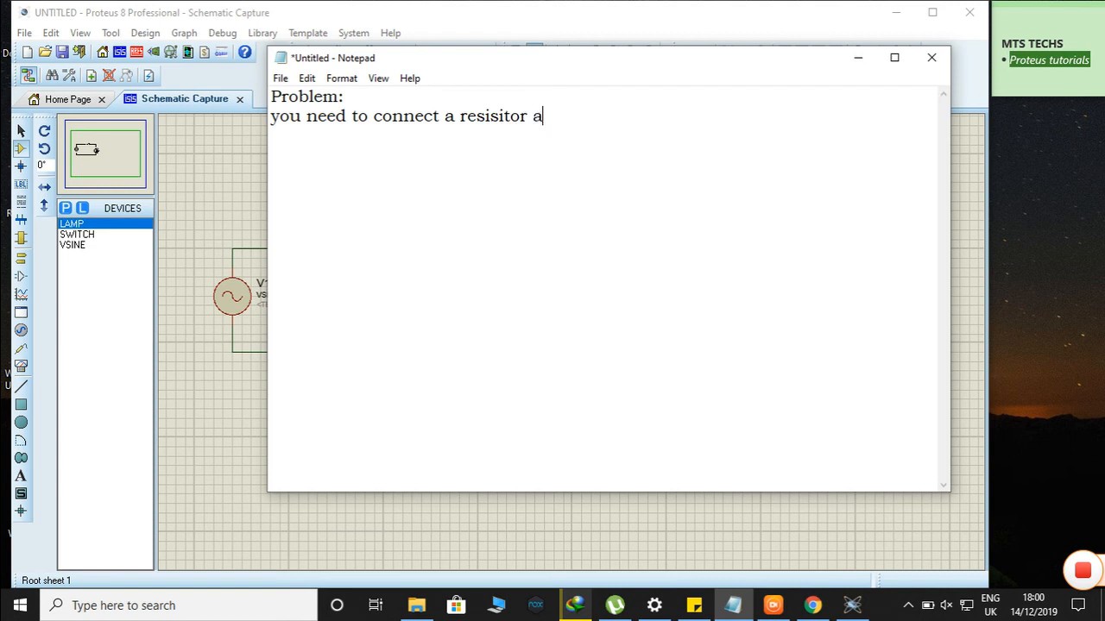
{"action": "type", "text": "nd note th"}
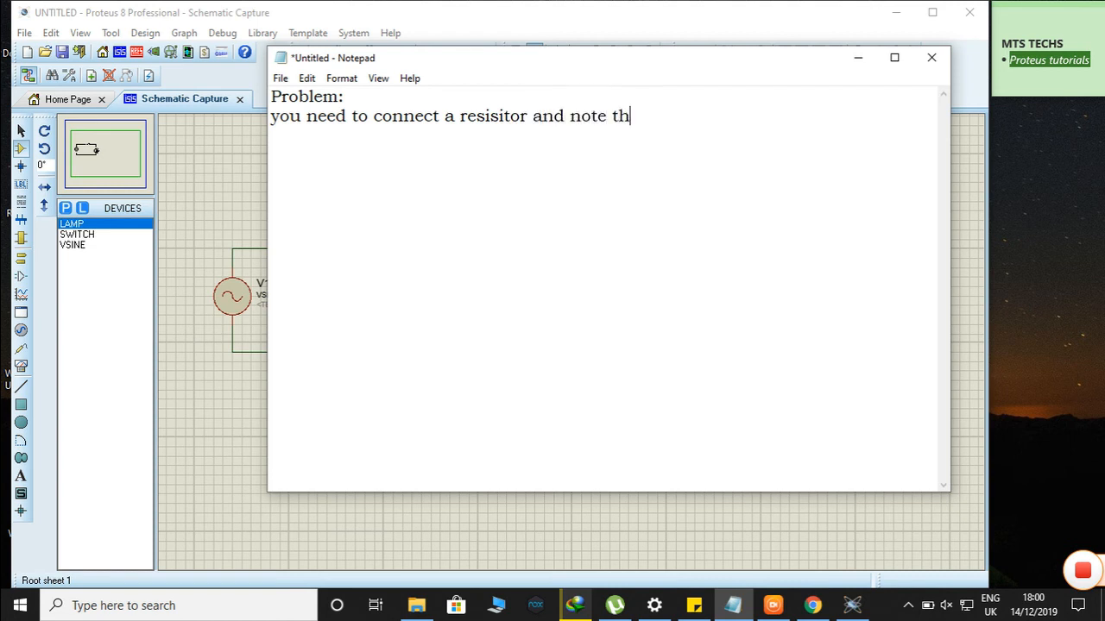
{"action": "type", "text": "a output"}
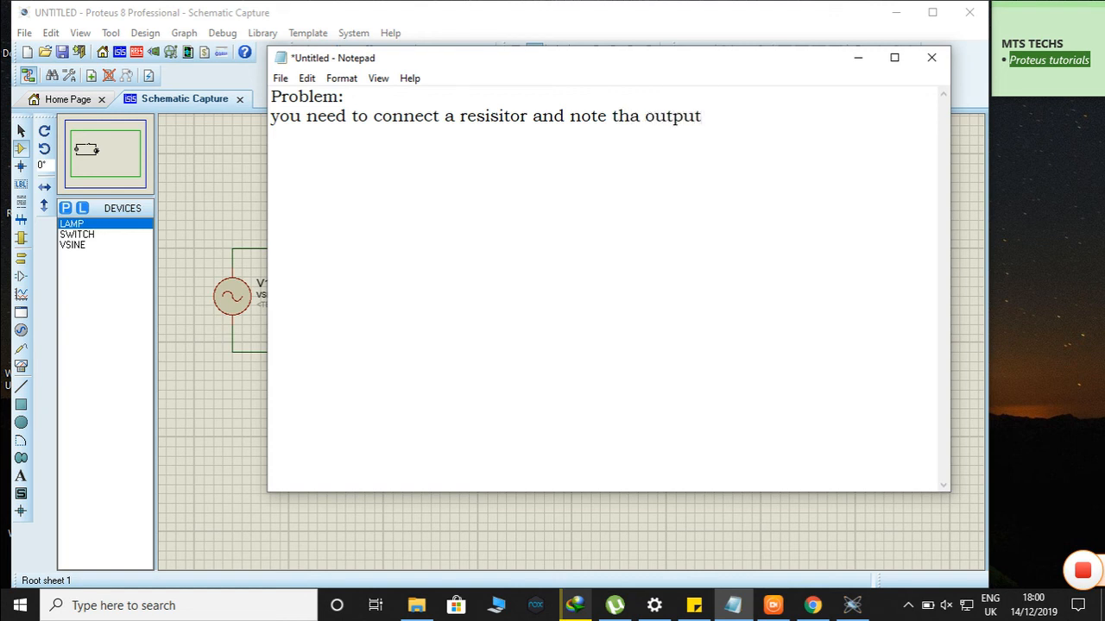
{"action": "type", "text": " &?"}
{"action": "key", "text": "BackSpace"}
{"action": "key", "text": "BackSpace"}
{"action": "type", "text": "tell me on co"}
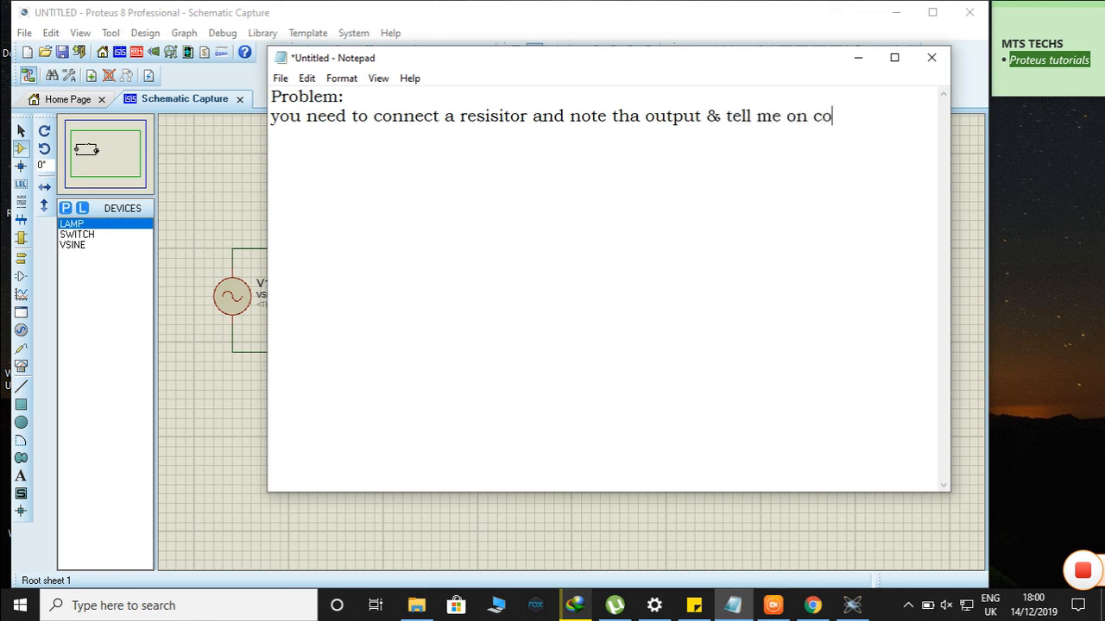
{"action": "type", "text": "mmen"}
Add the closing line "ok byr" a few blank lines below the problem text
{"action": "key", "text": "Return"}
{"action": "key", "text": "Return"}
{"action": "key", "text": "Return"}
{"action": "key", "text": "Return"}
{"action": "type", "text": "ok byr"}
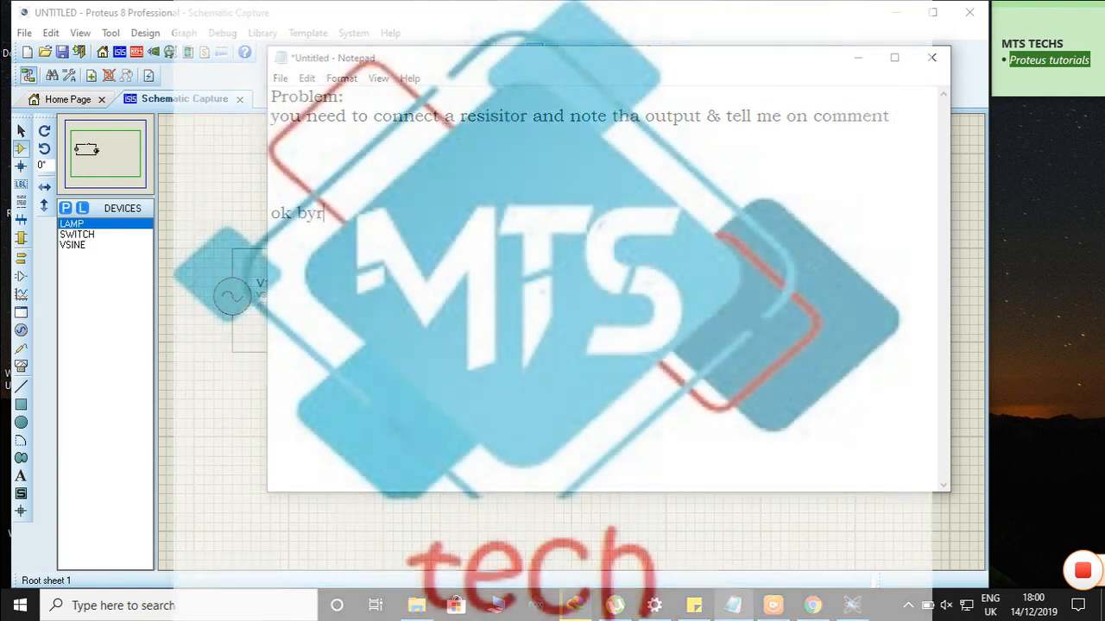